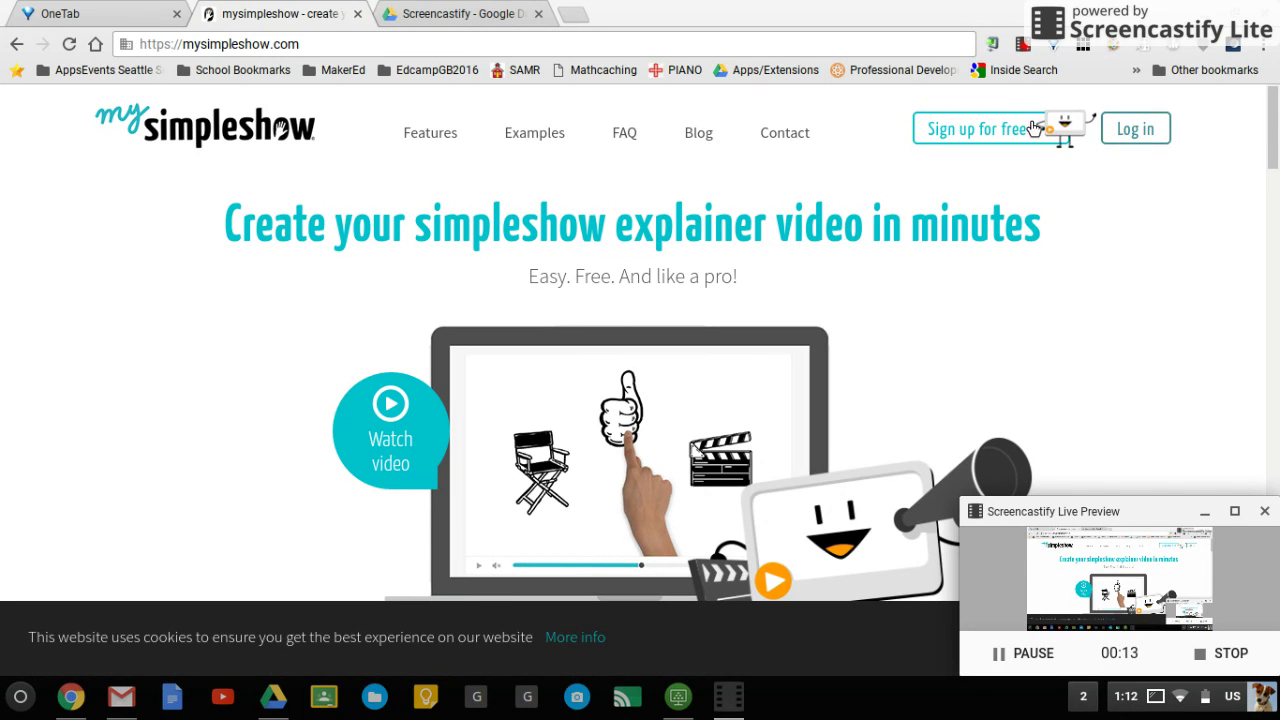
Log in with Google to reach My videos listing Unnamed 1 and Unnamed 2
click(1135, 138)
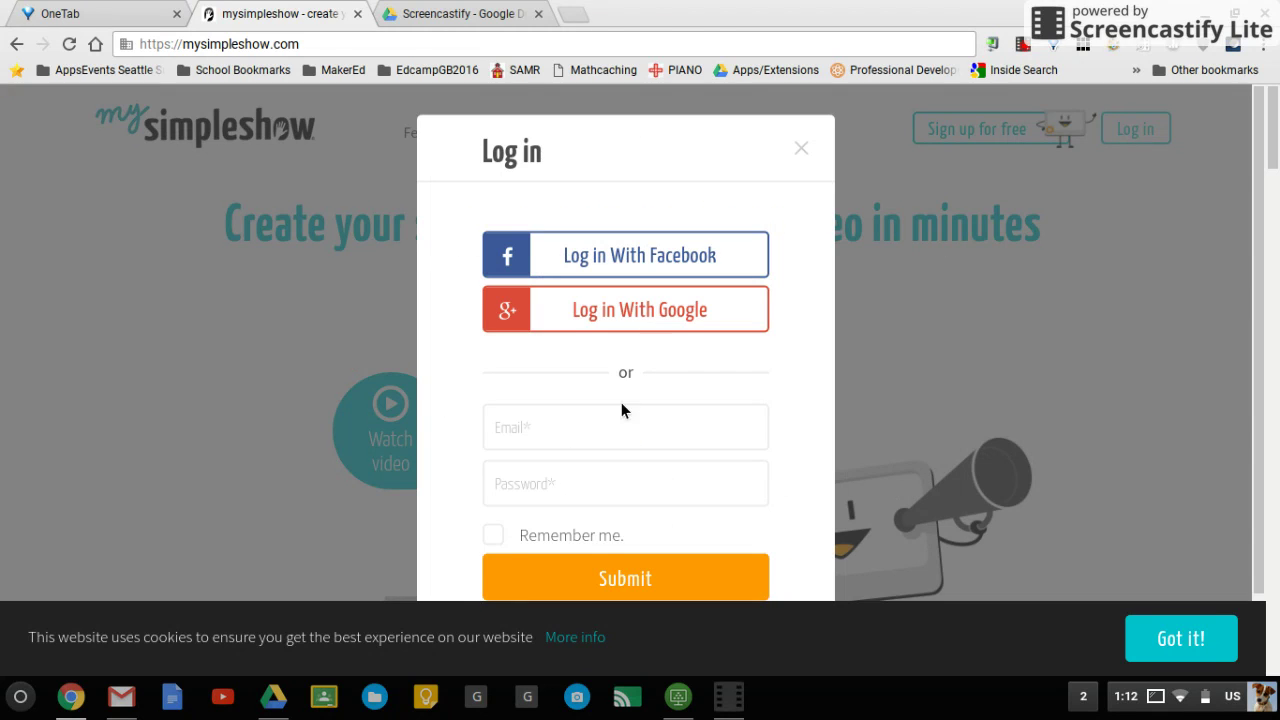
click(549, 322)
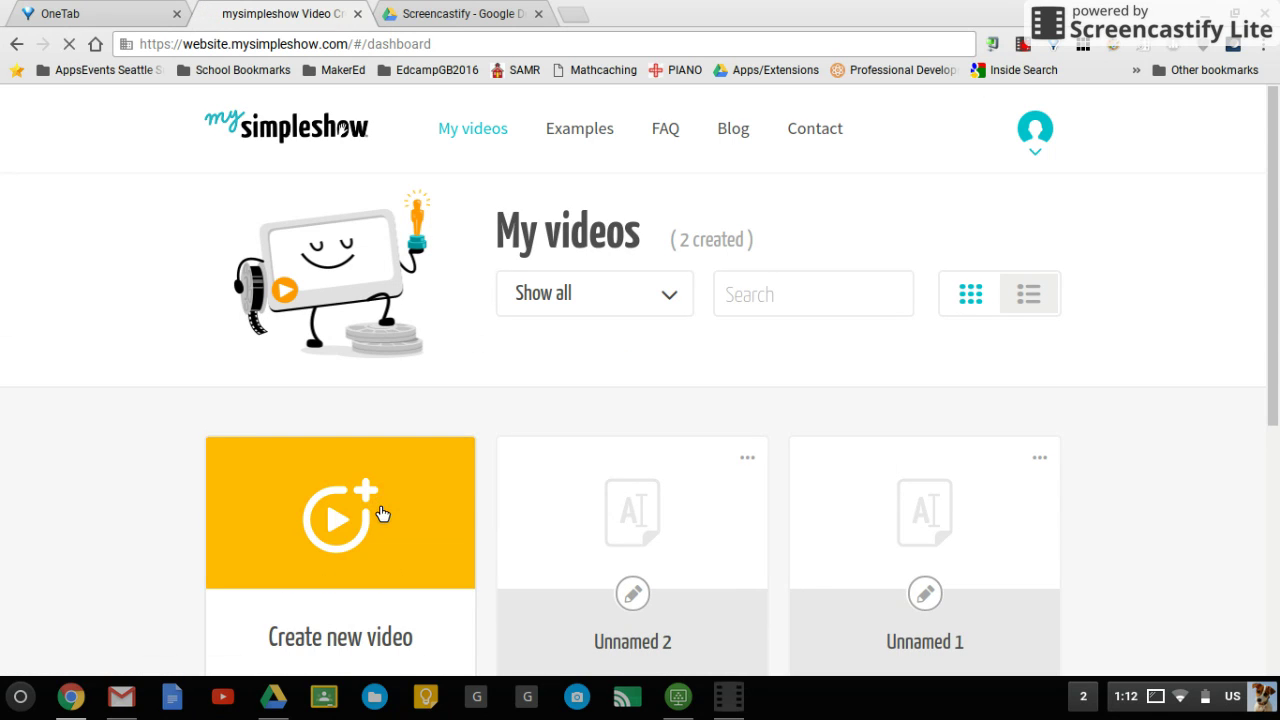
Create a new video using the Write your own Script option and dismiss the intro video
click(376, 512)
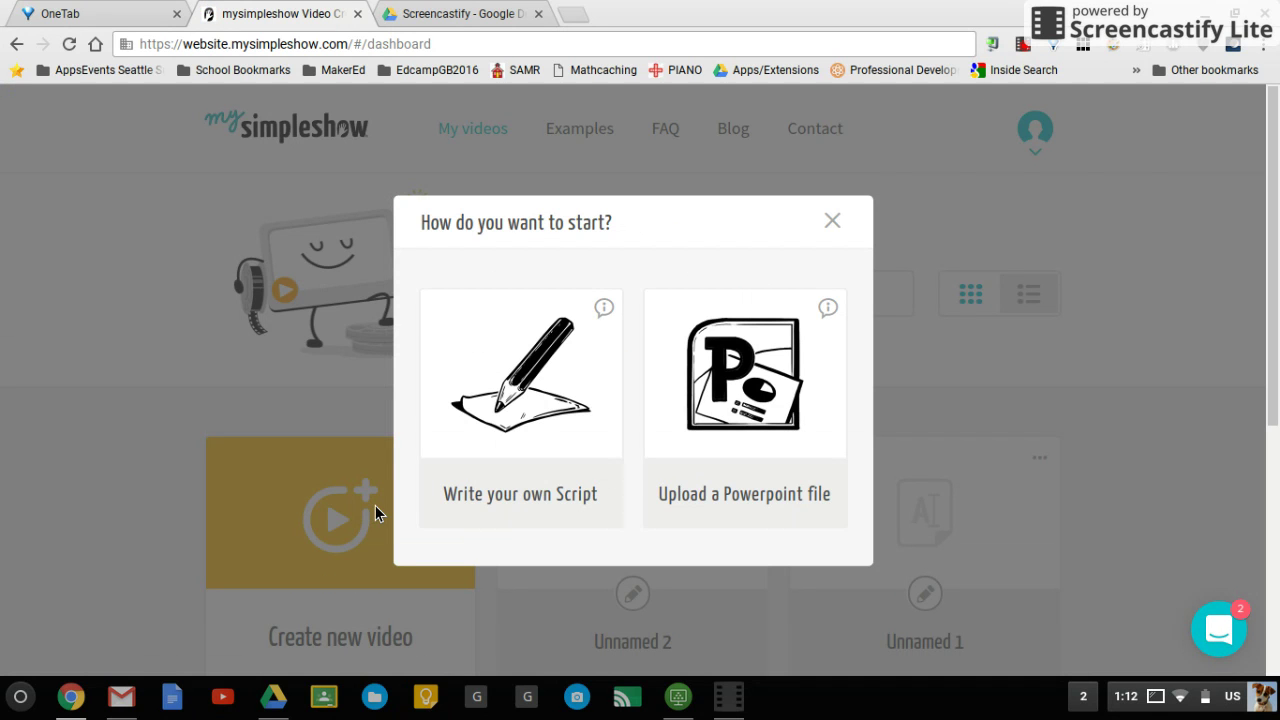
click(514, 518)
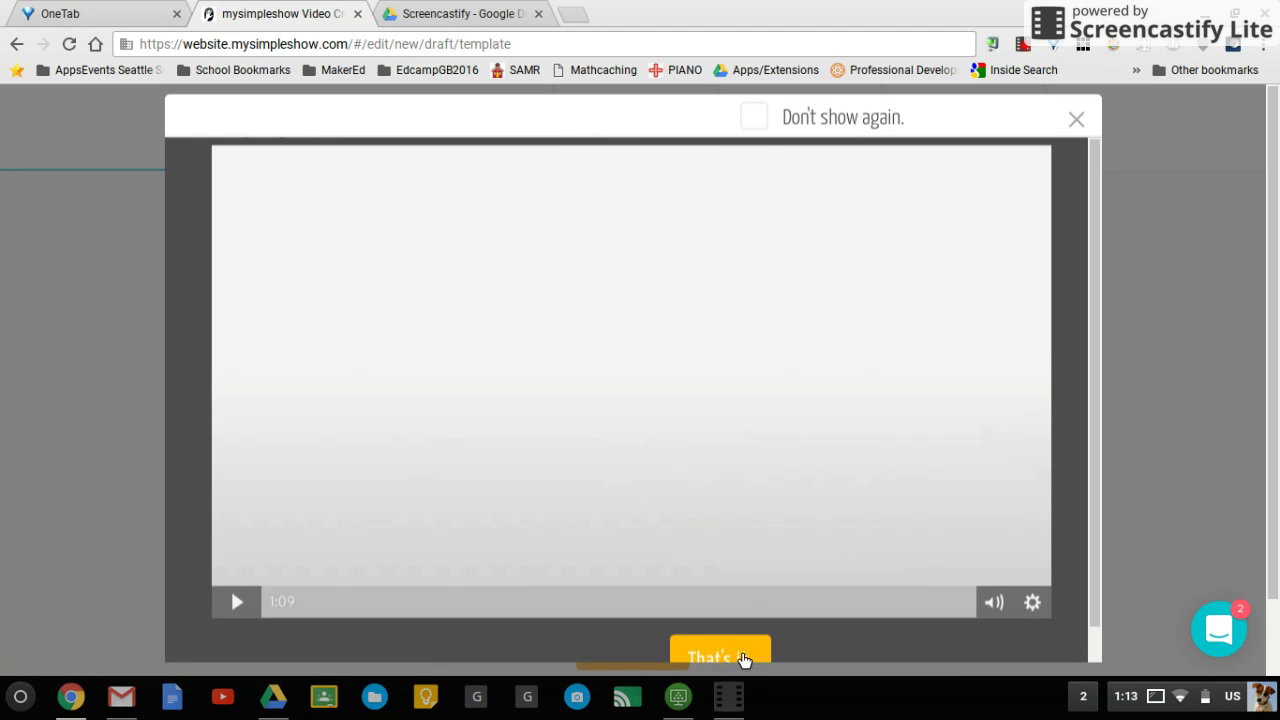
click(738, 658)
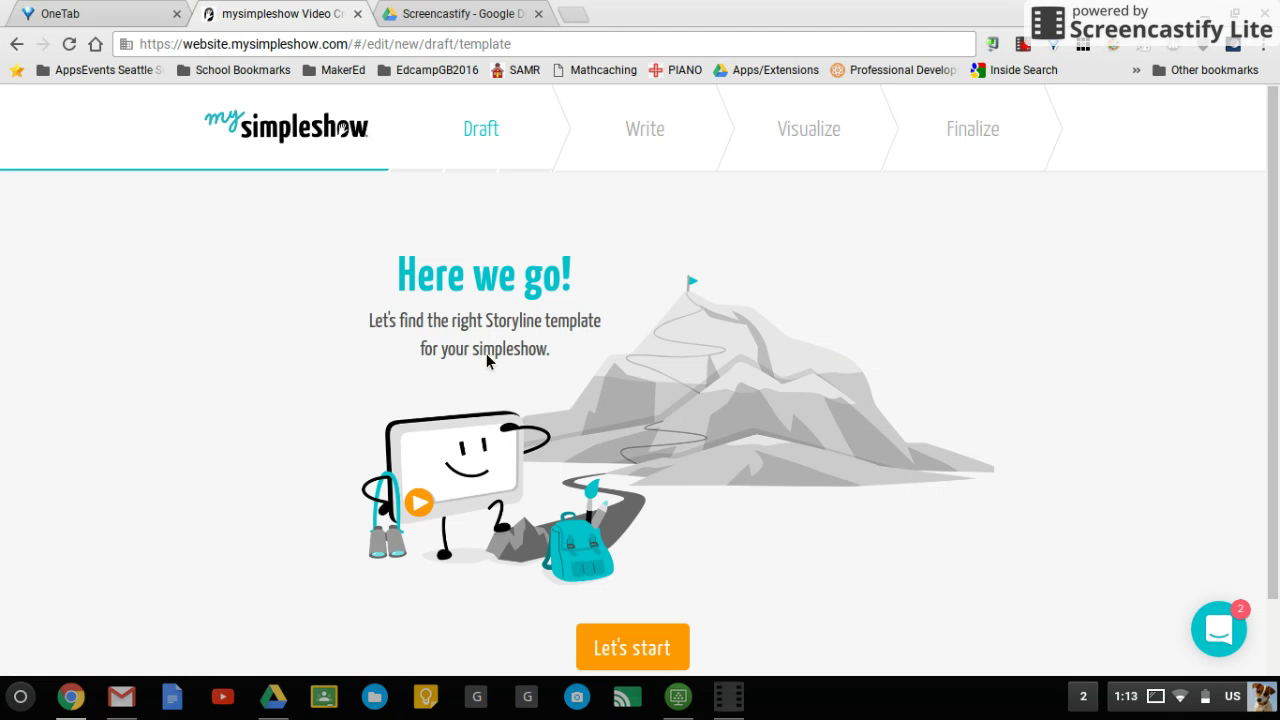
scroll(287, 362, down, 1)
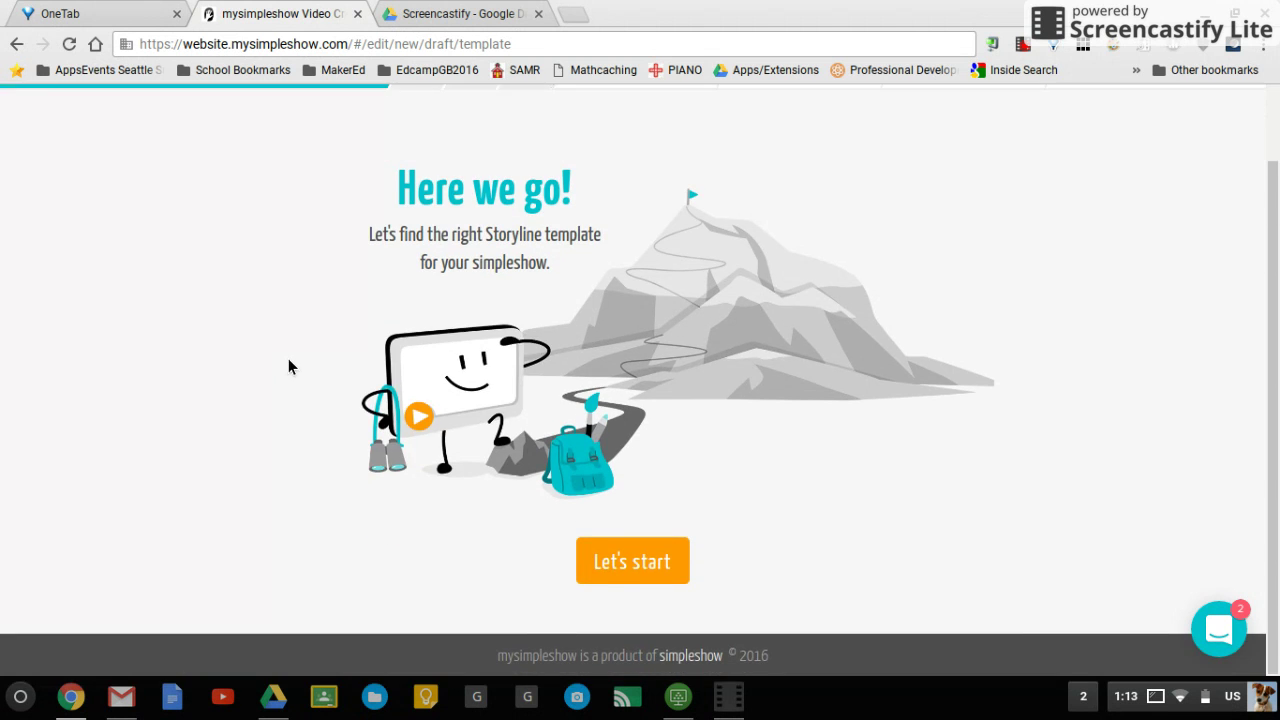
scroll(287, 362, up, 1)
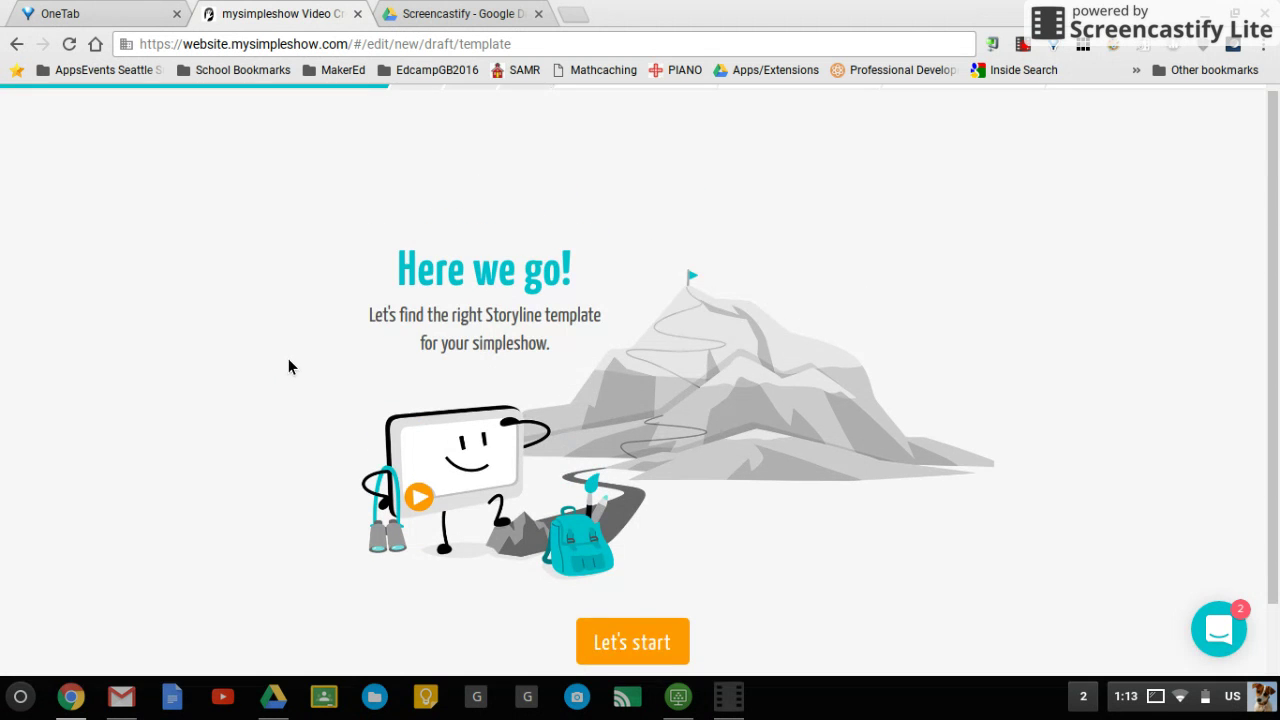
Choose the Blank template from the Educational storyline templates
click(645, 648)
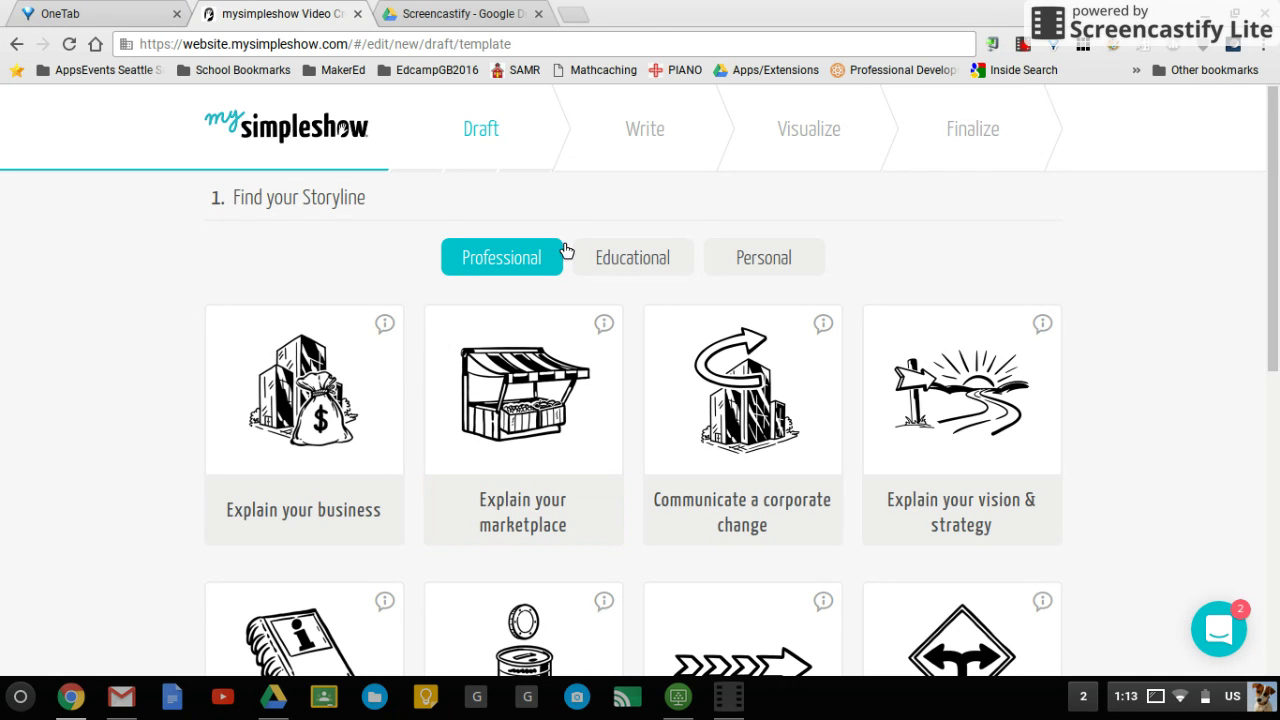
click(635, 262)
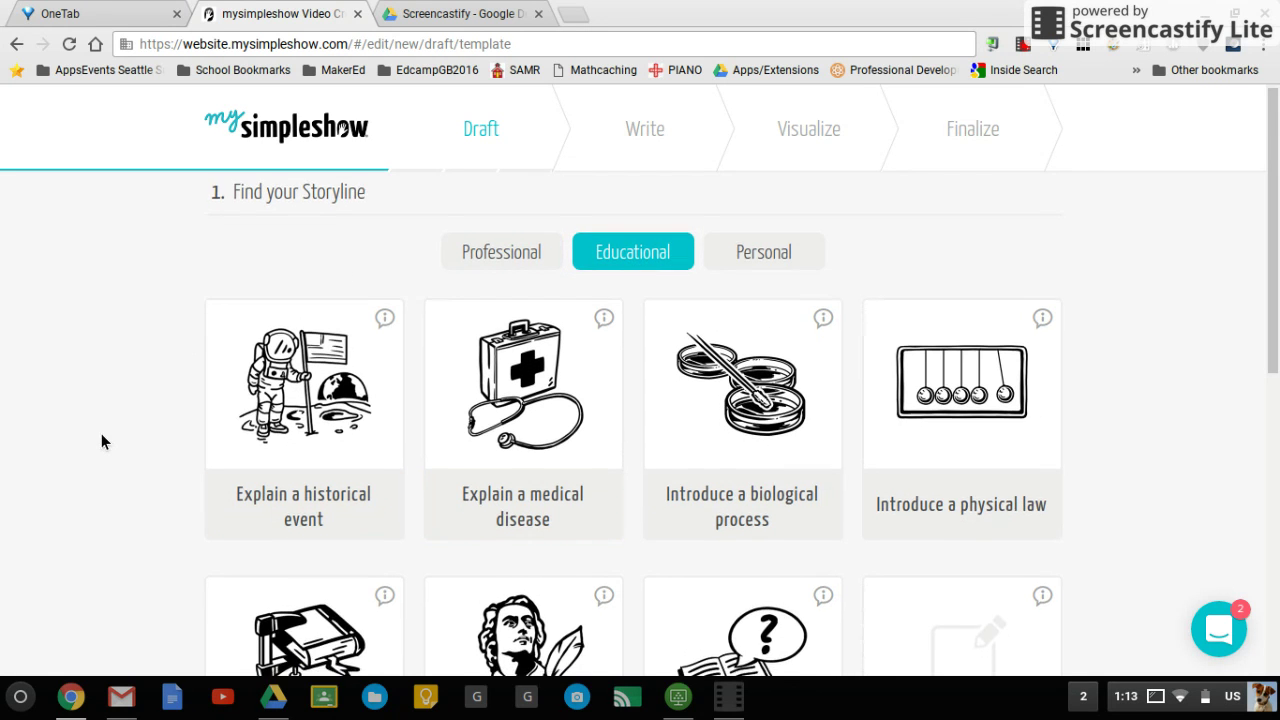
scroll(101, 441, down, 1)
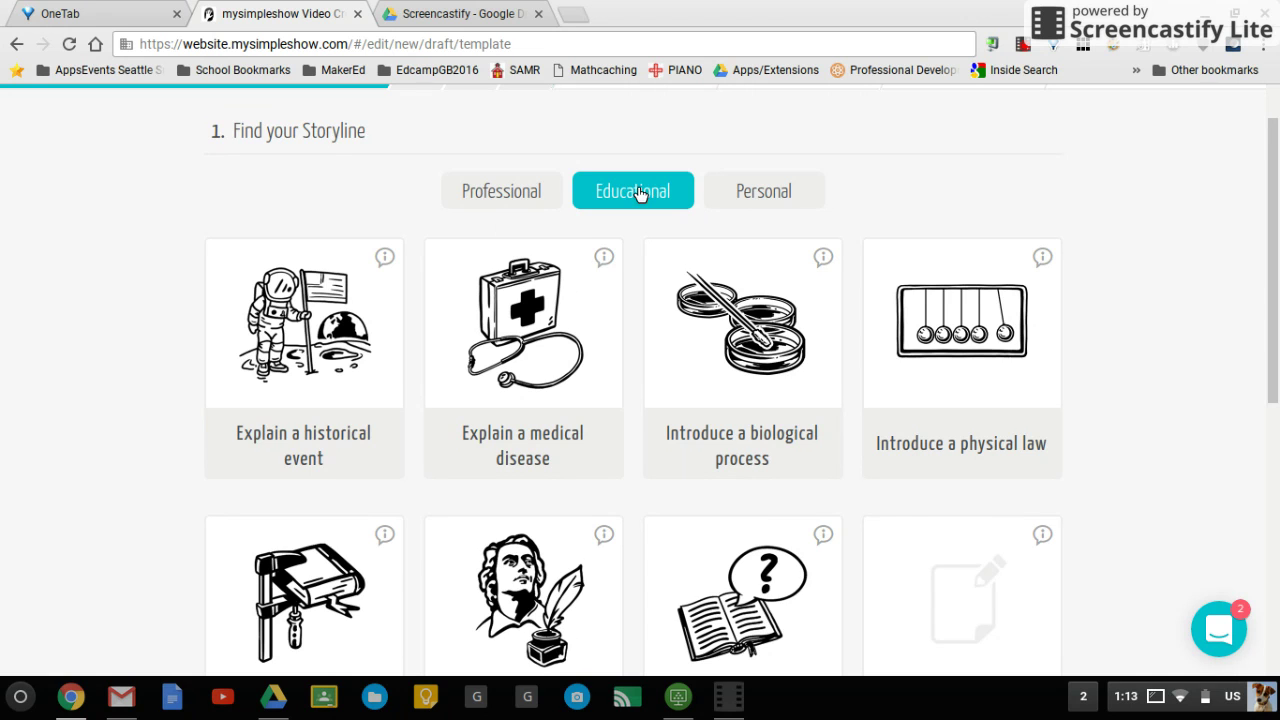
scroll(277, 360, down, 4)
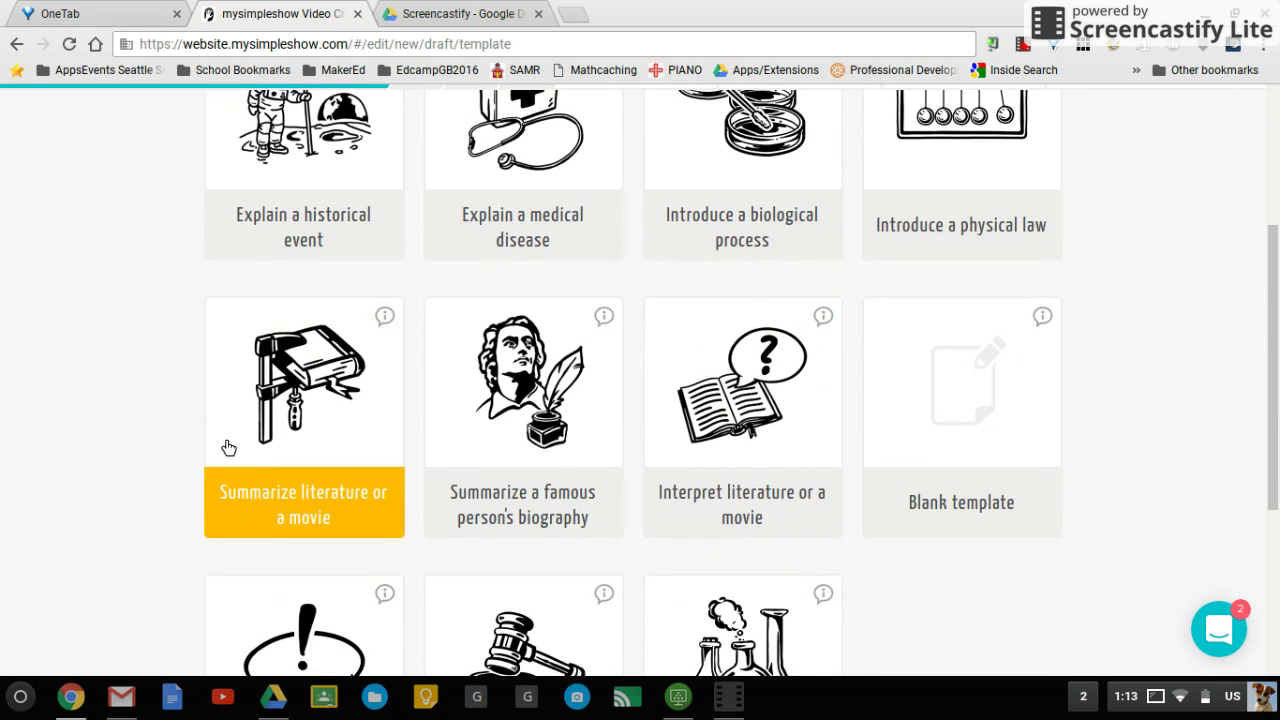
scroll(228, 447, down, 3)
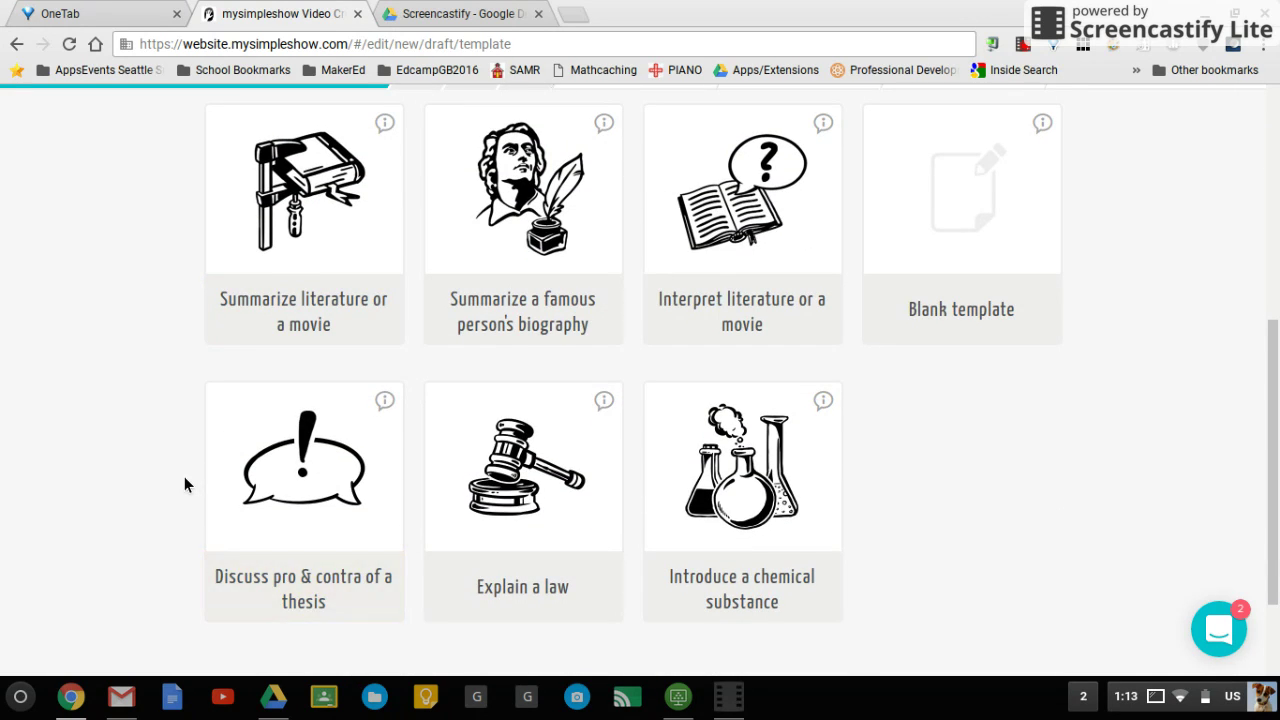
scroll(184, 476, up, 3)
scroll(184, 476, down, 1)
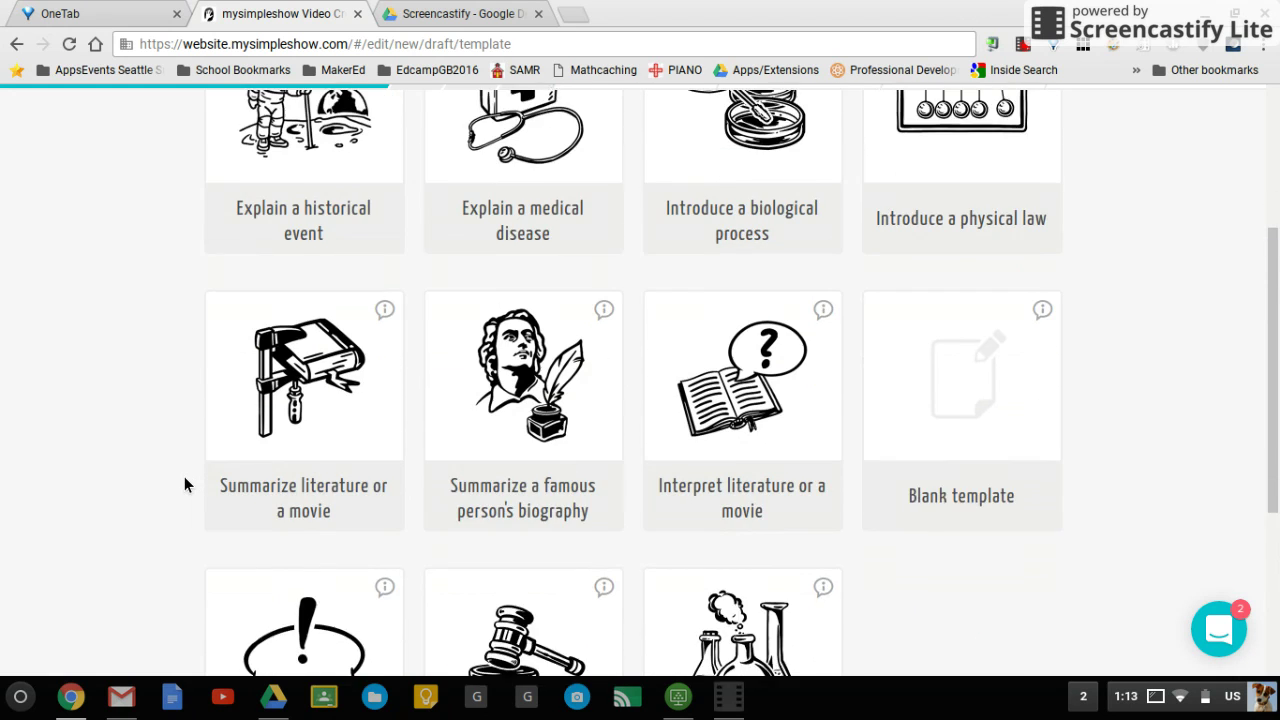
scroll(184, 485, up, 1)
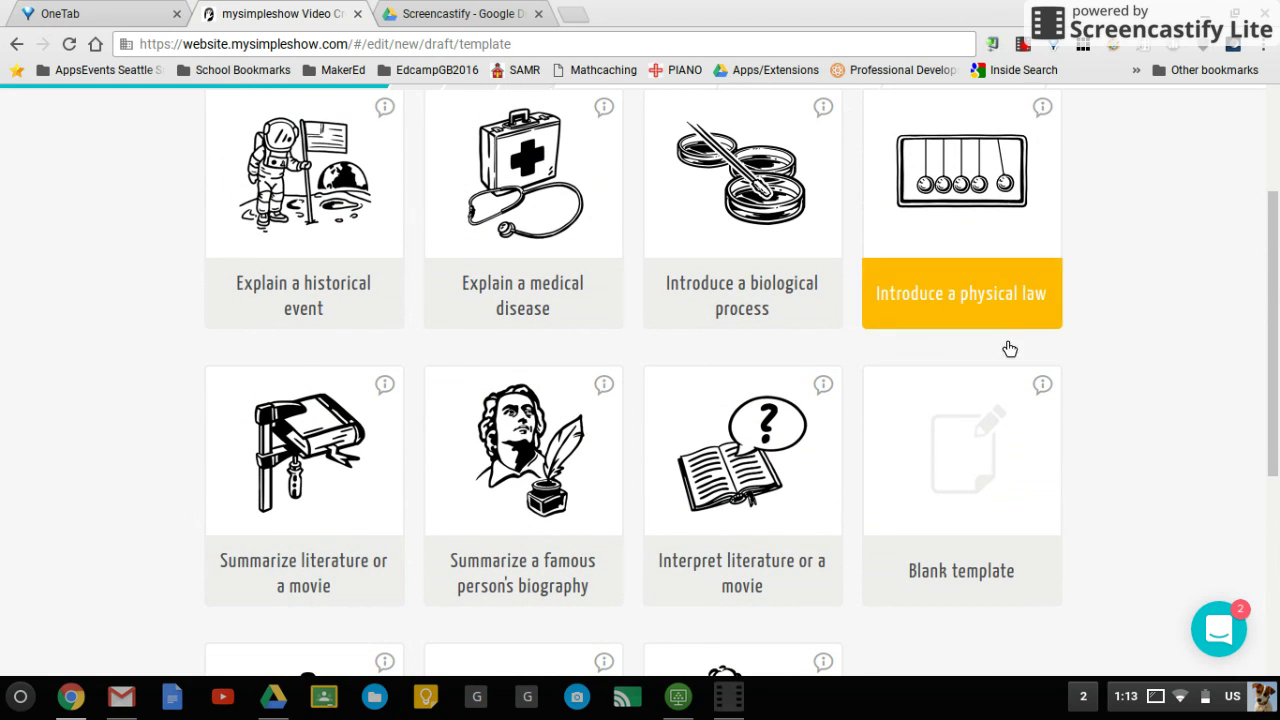
click(960, 488)
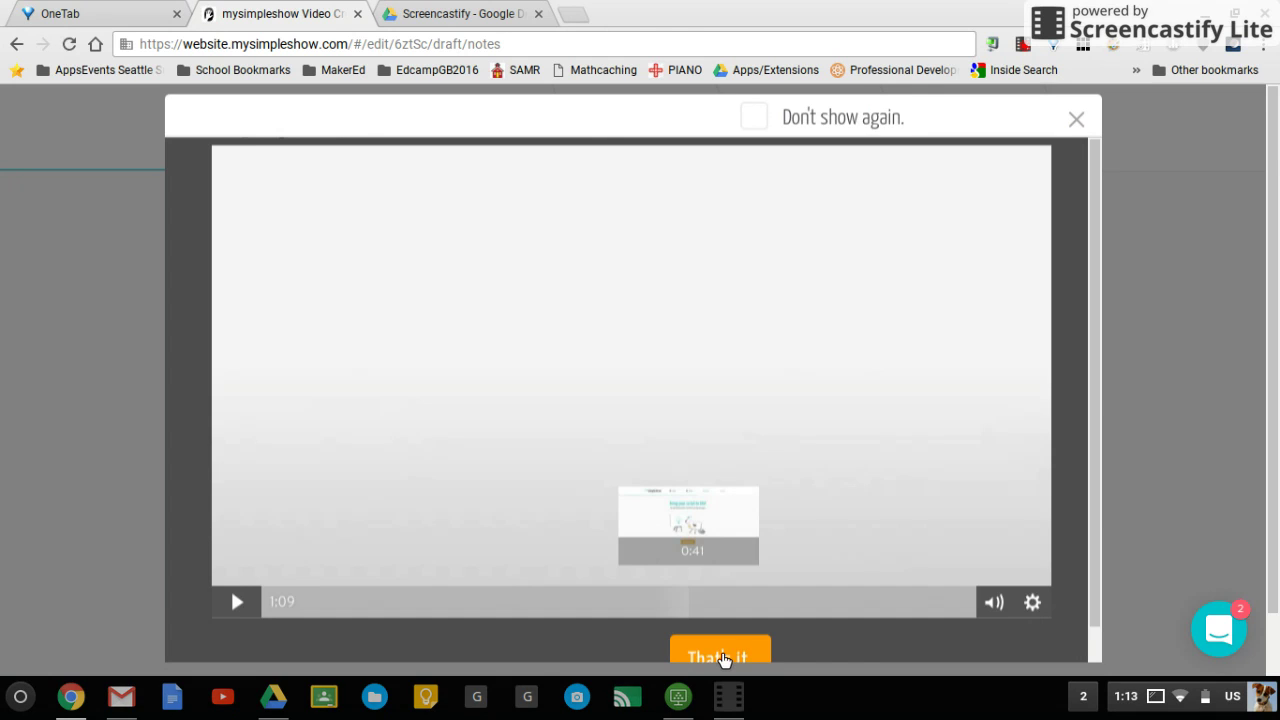
Close the tutorial and enter the title 'The Power of Energy'
click(724, 658)
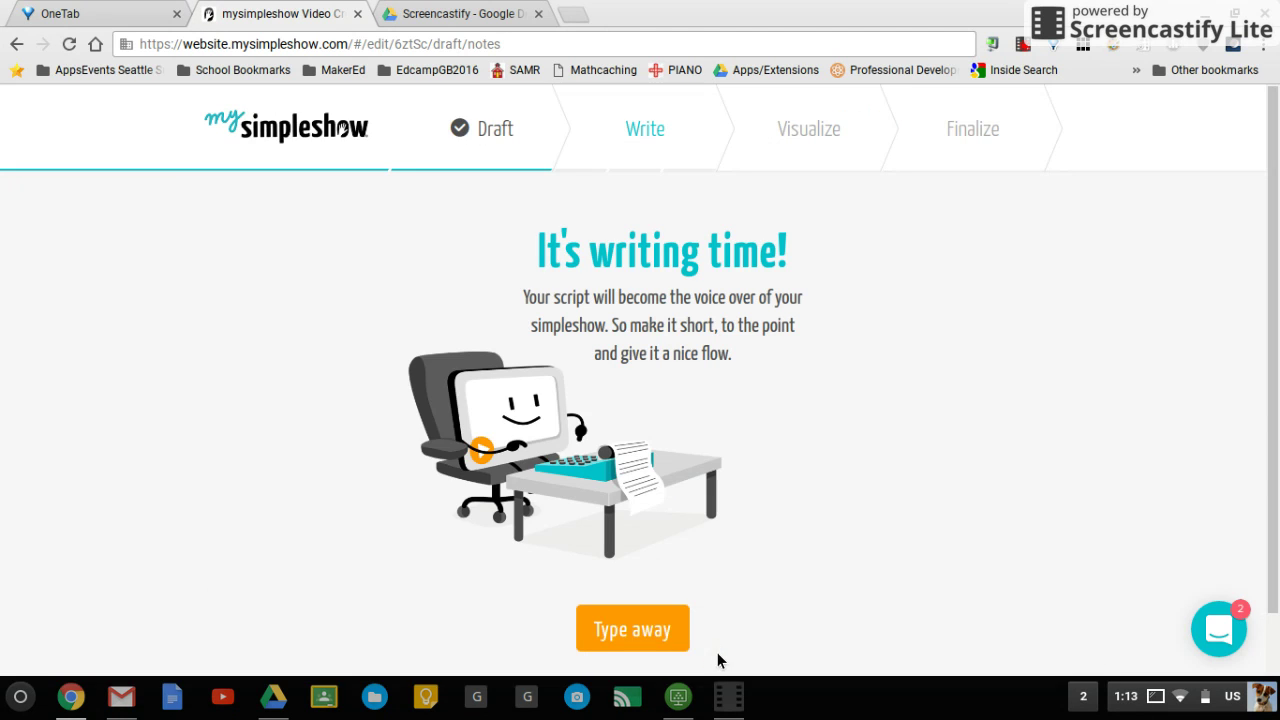
click(648, 637)
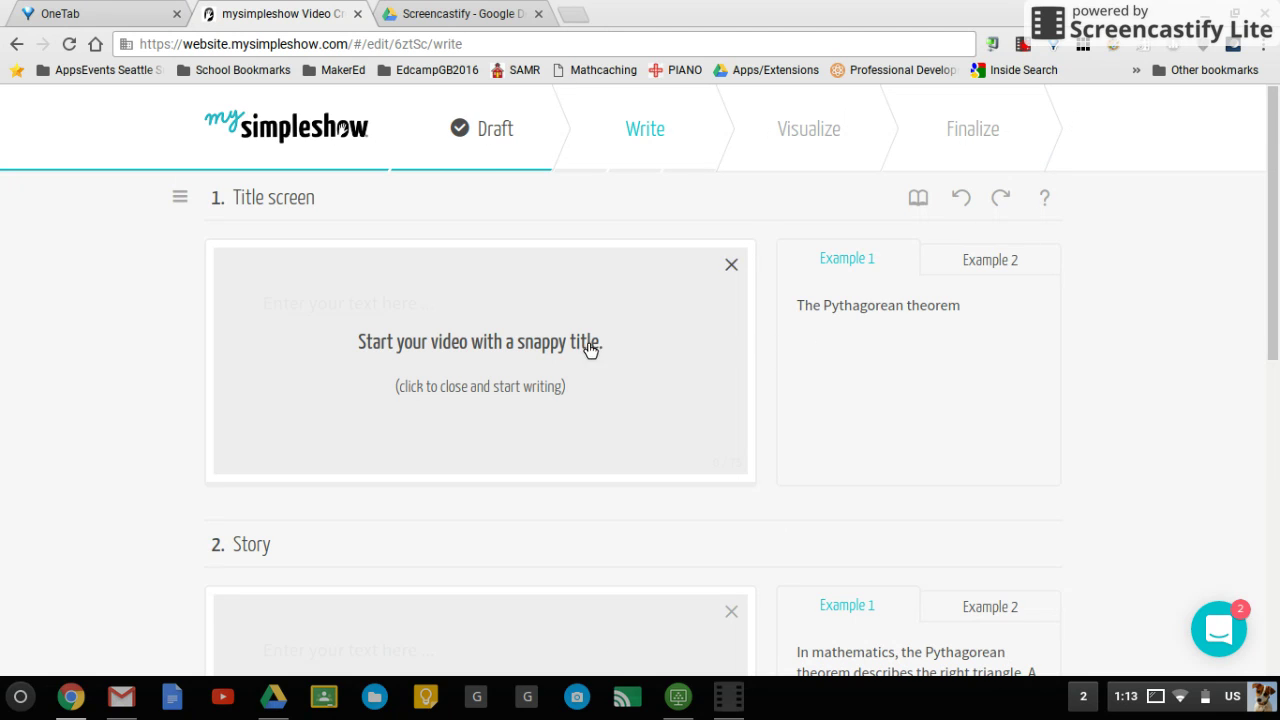
click(486, 352)
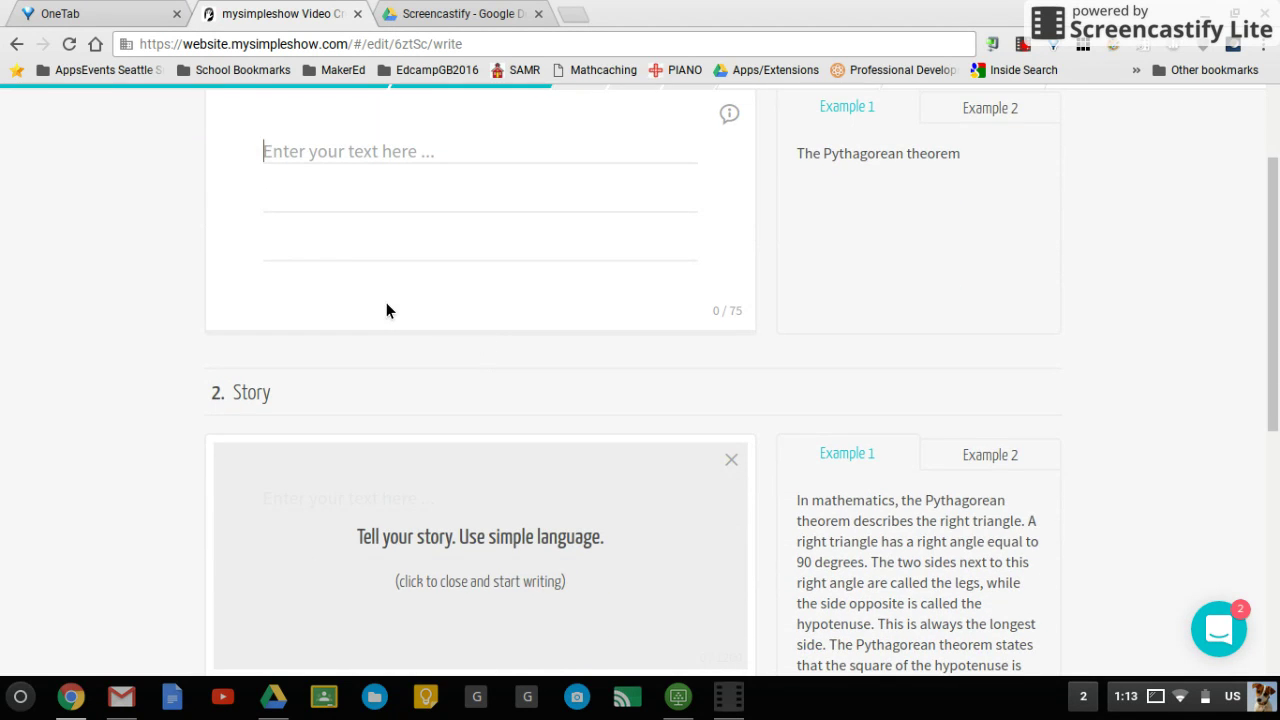
text(The Power of Energy)
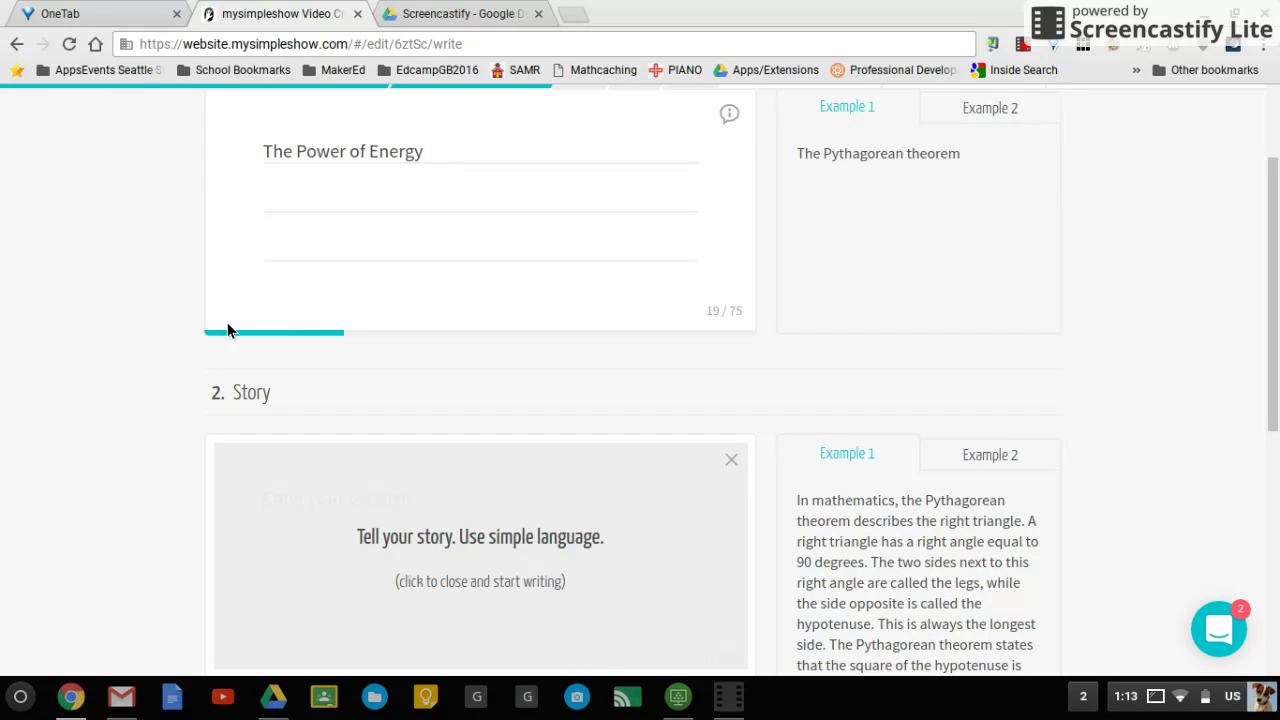
View the title screen tip, then open the Story section's text box
scroll(227, 330, up, 2)
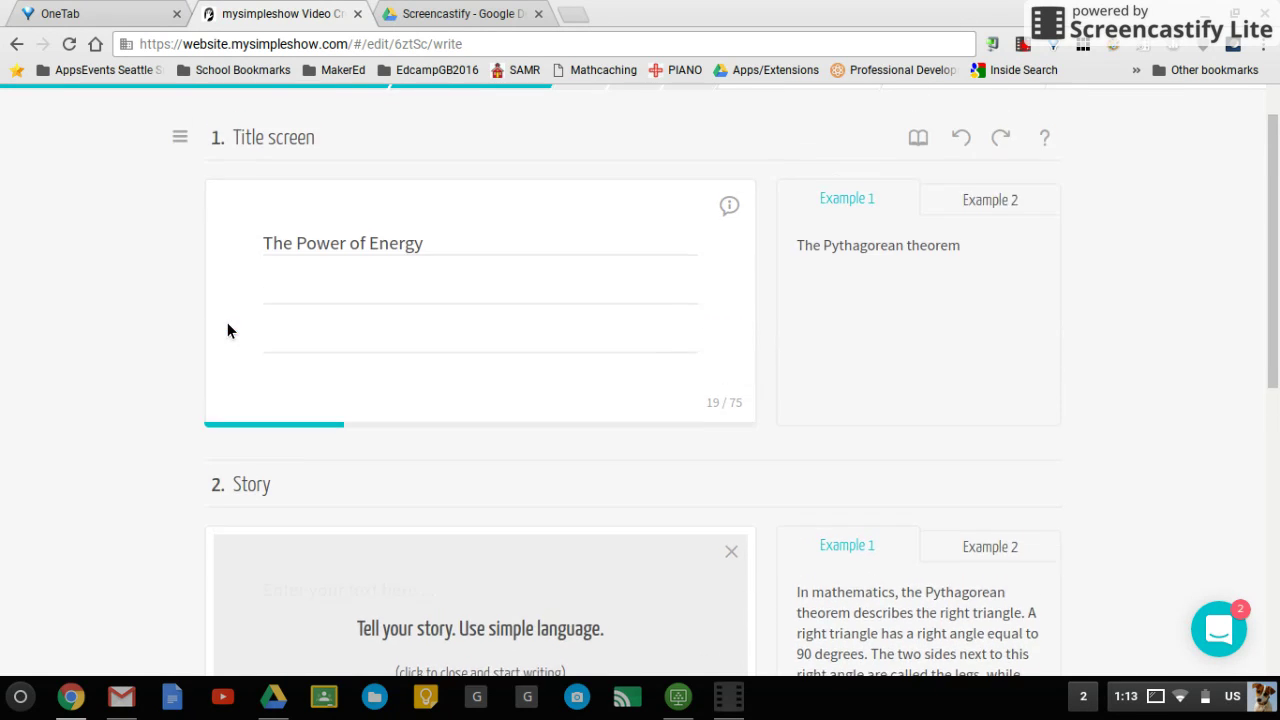
scroll(227, 331, down, 1)
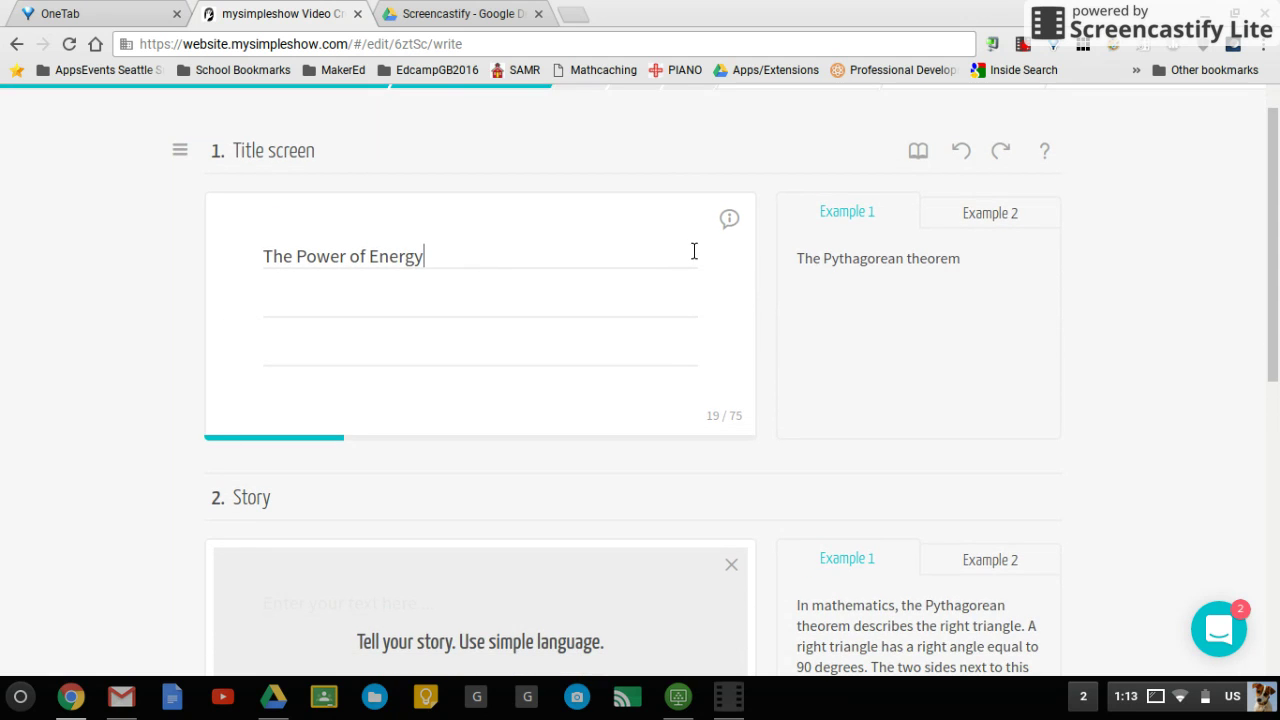
click(731, 220)
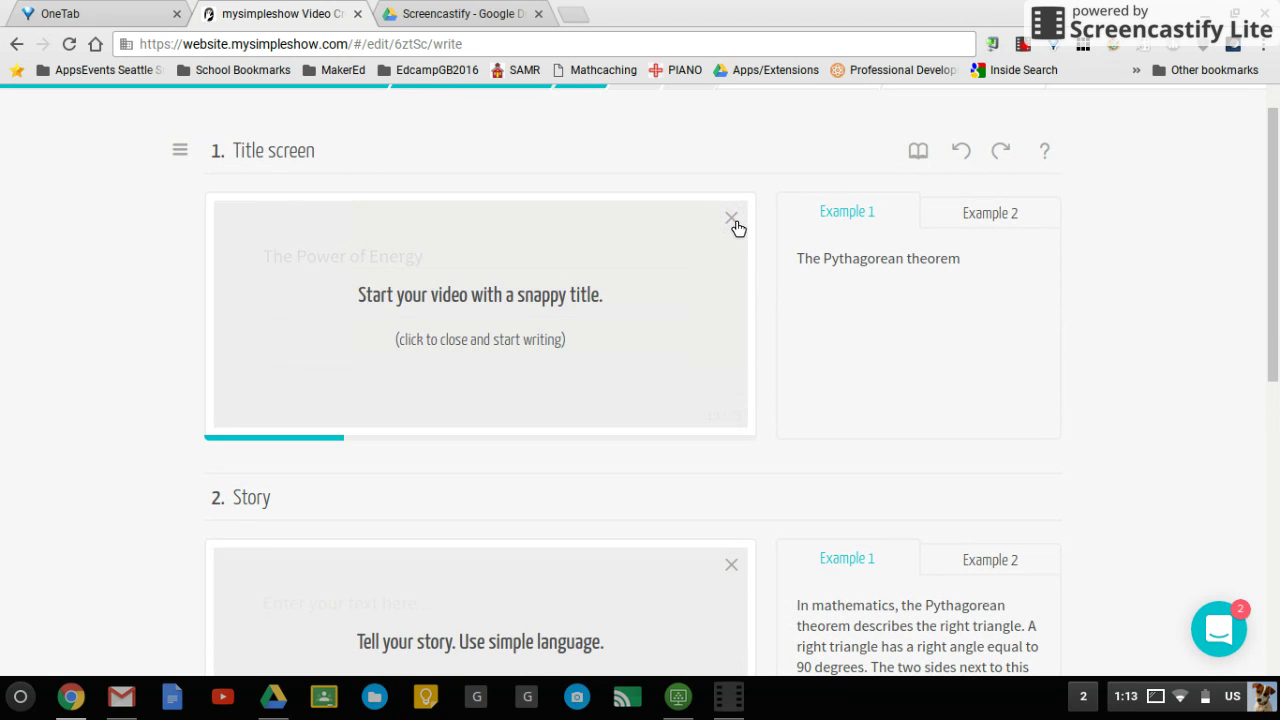
click(736, 222)
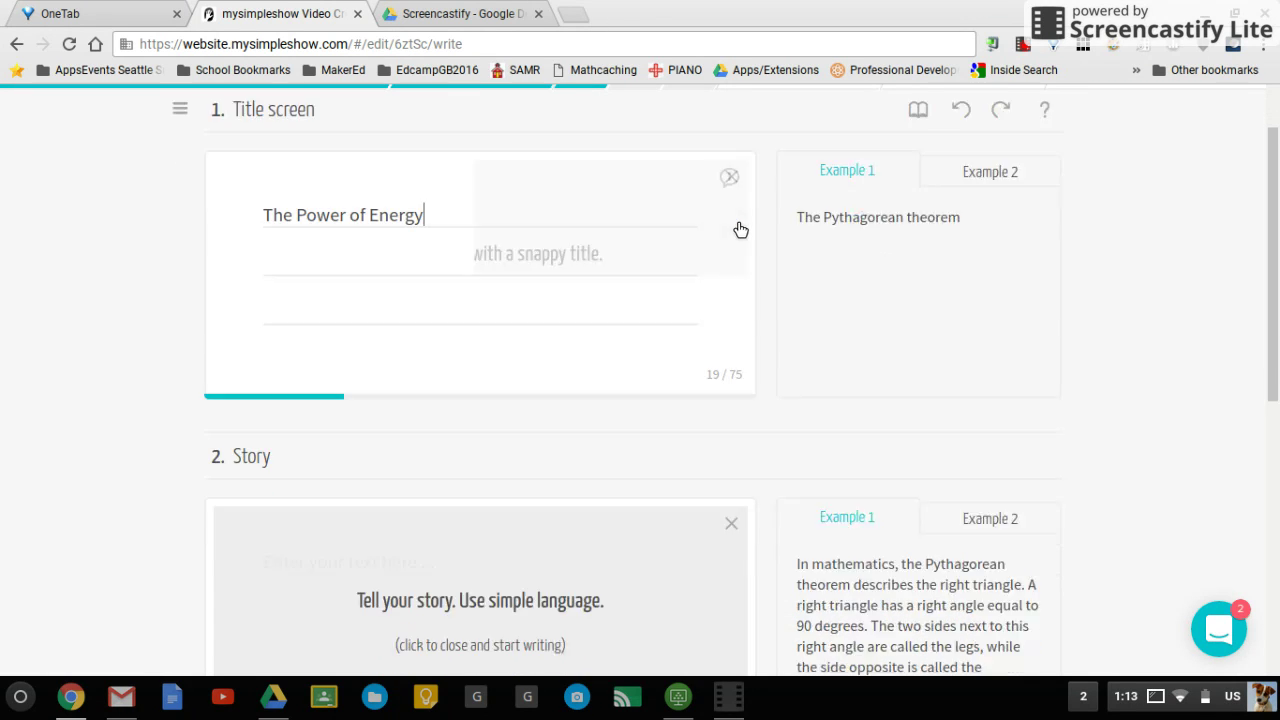
scroll(734, 286, down, 4)
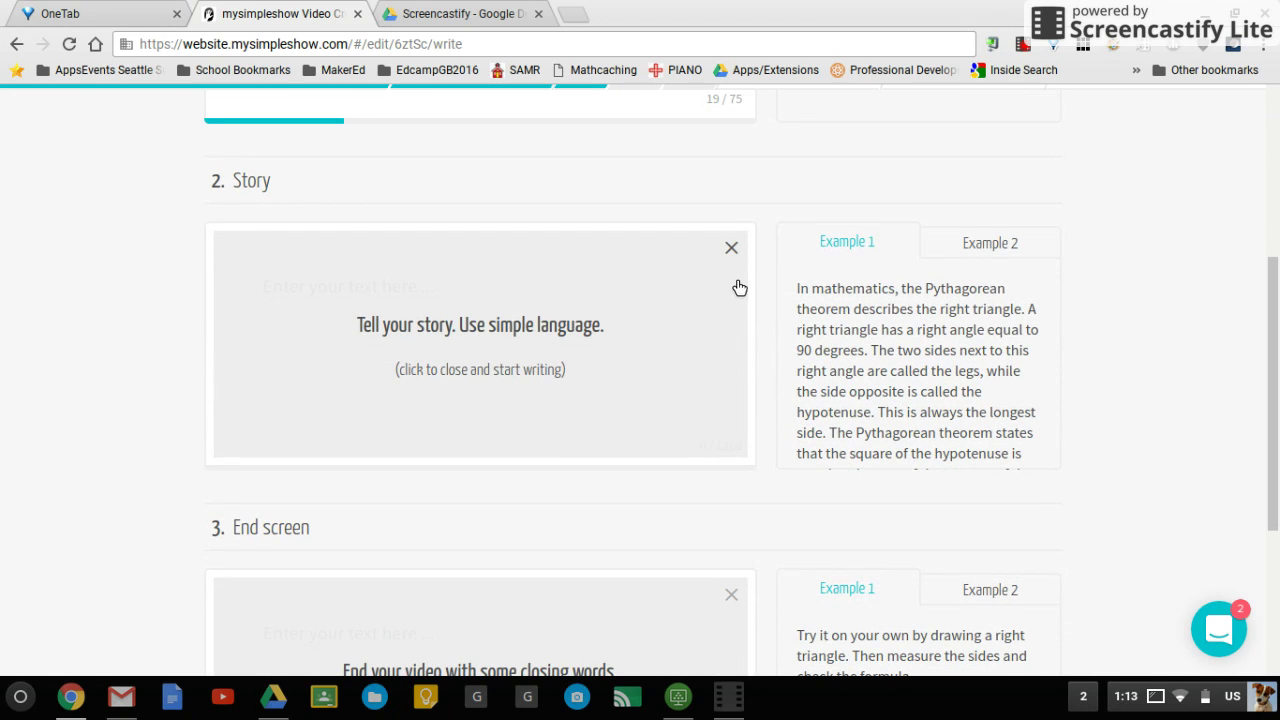
click(491, 348)
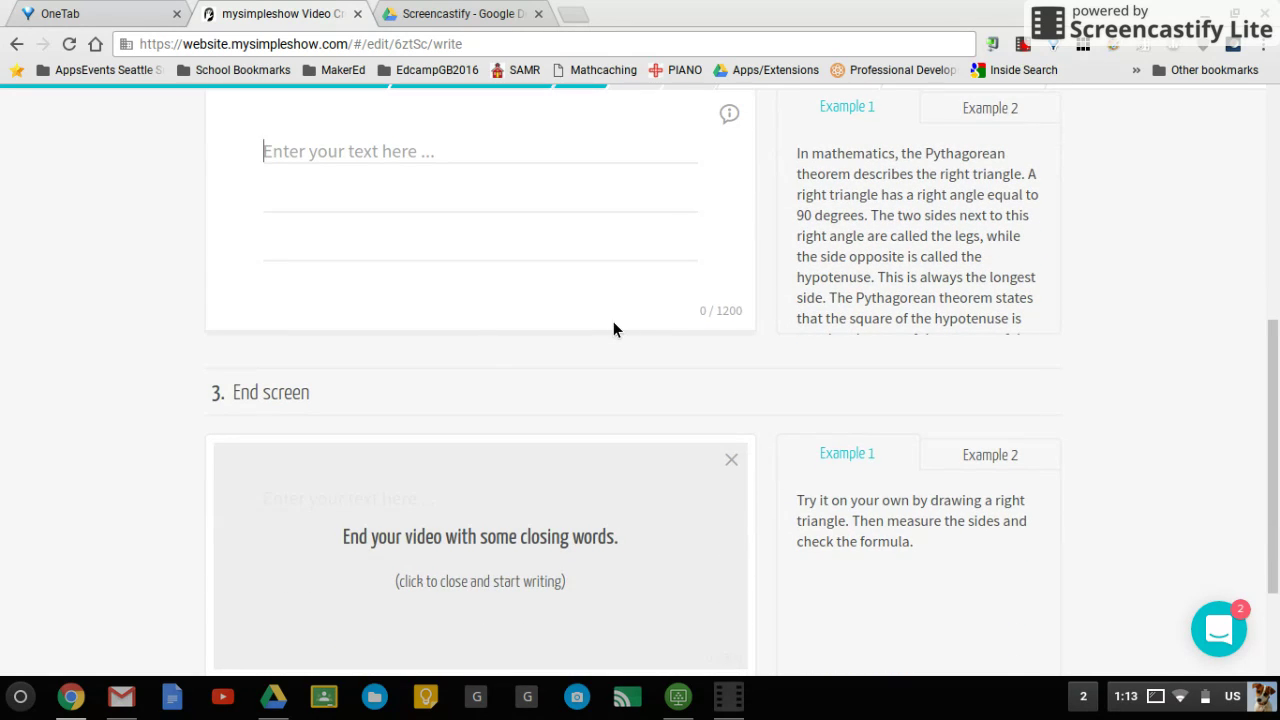
Write the Story: 'Energy comes from a variety of places. The Wind, Sun, and even water can provide us with power.'
text(Energy )
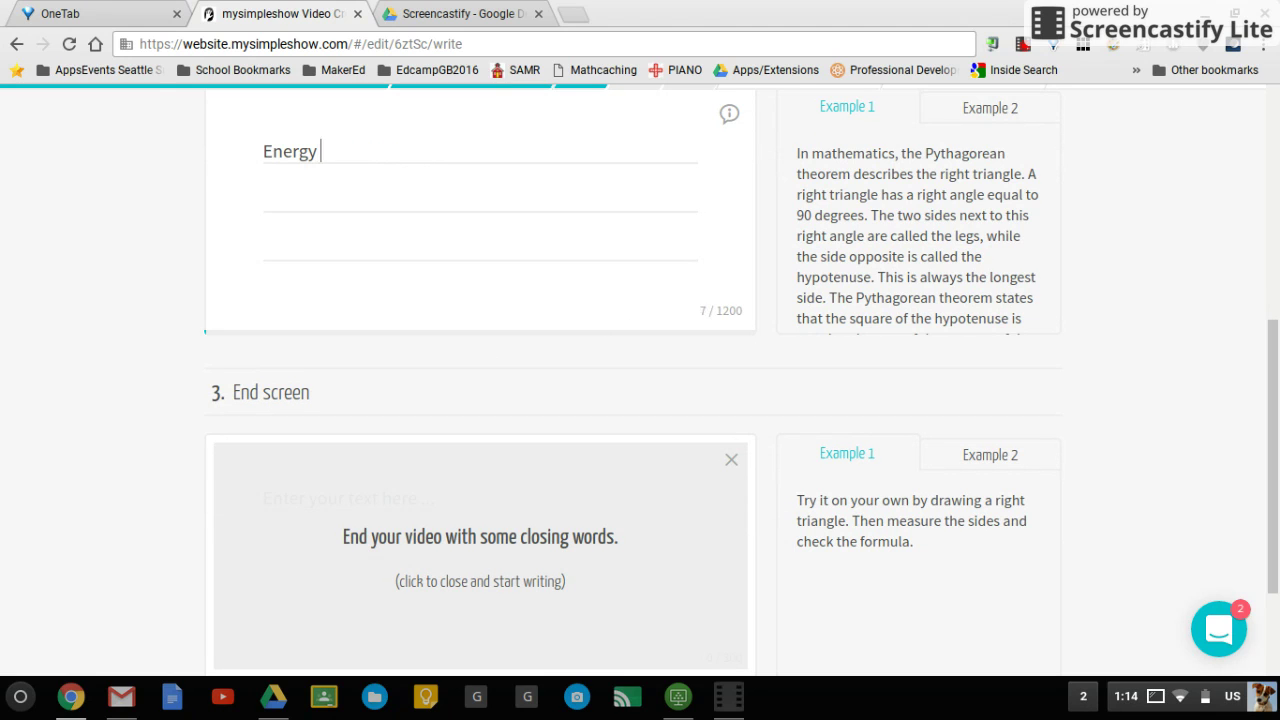
text(comes from a variety of)
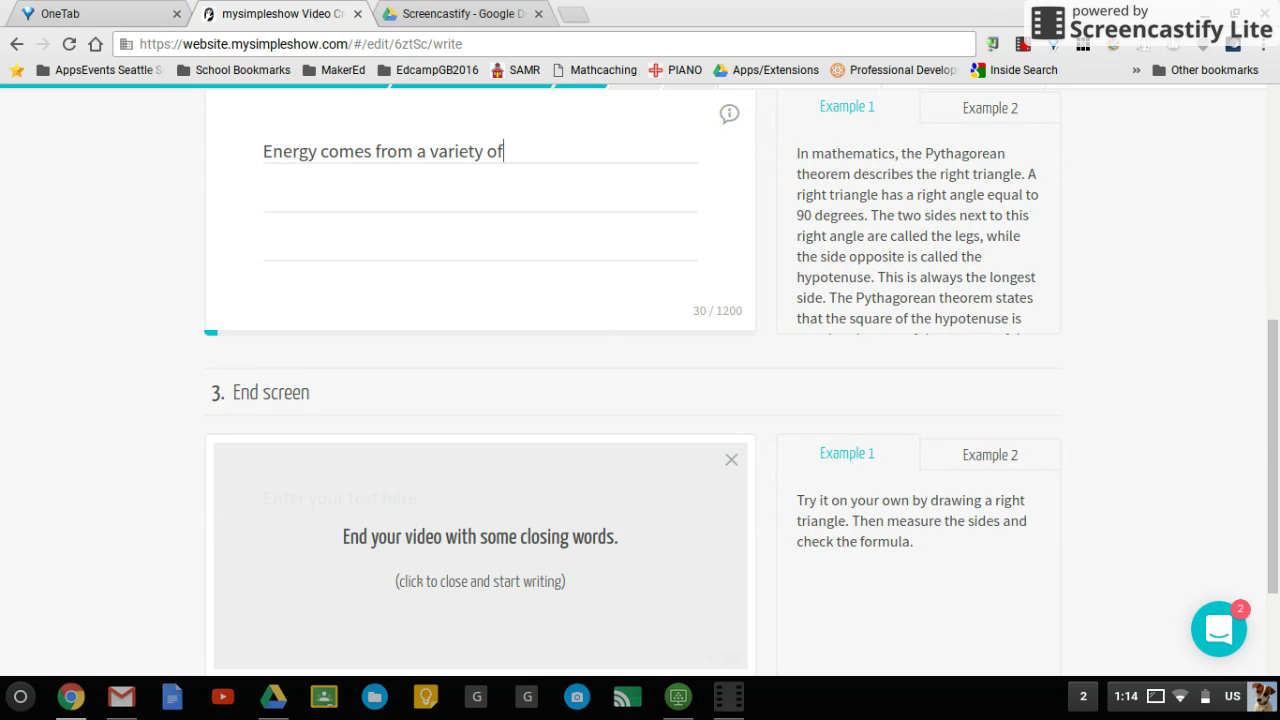
text( places. The Wi)
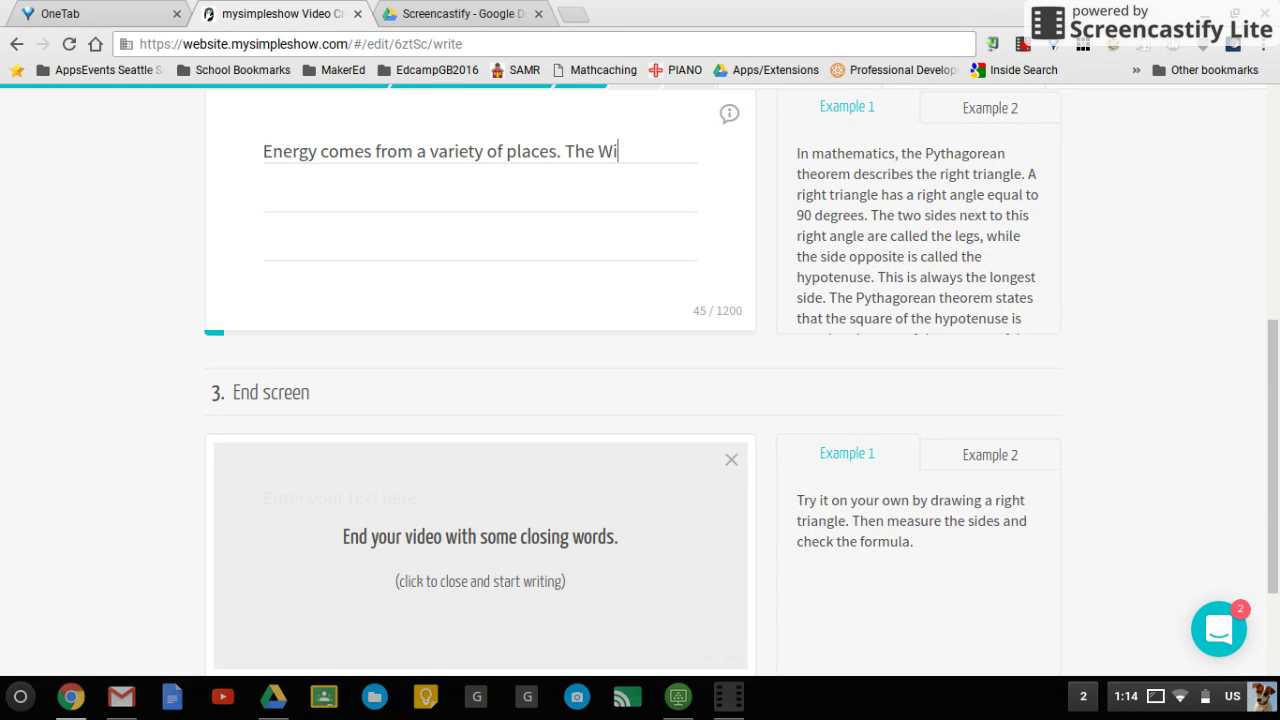
text(nd, B)
key(BackSpace)
text(Sun, and even )
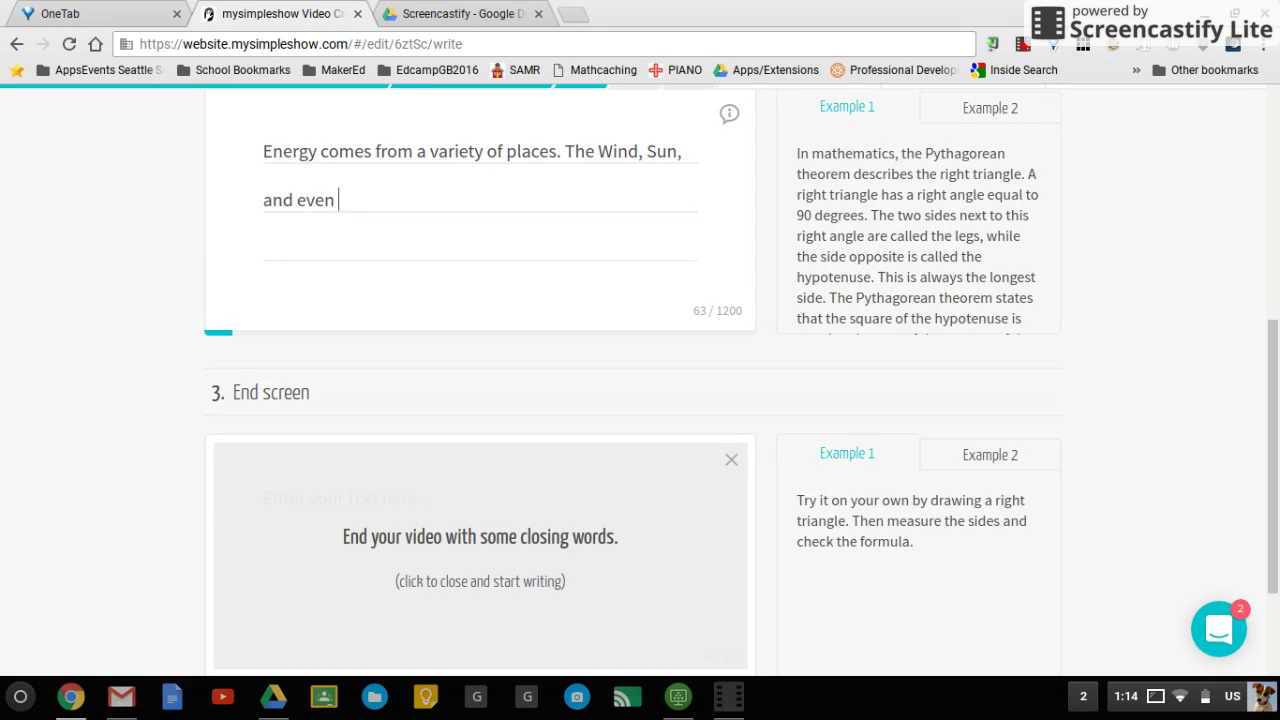
text(water can provid)
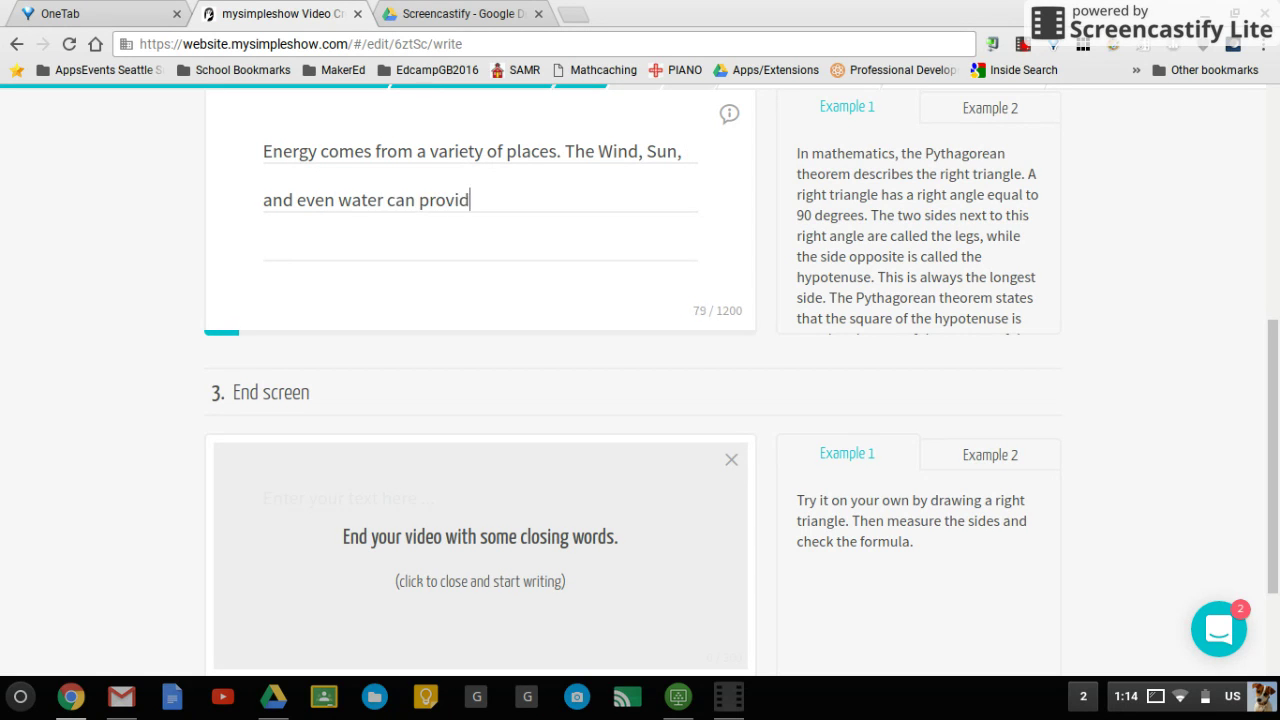
text(e us with power.)
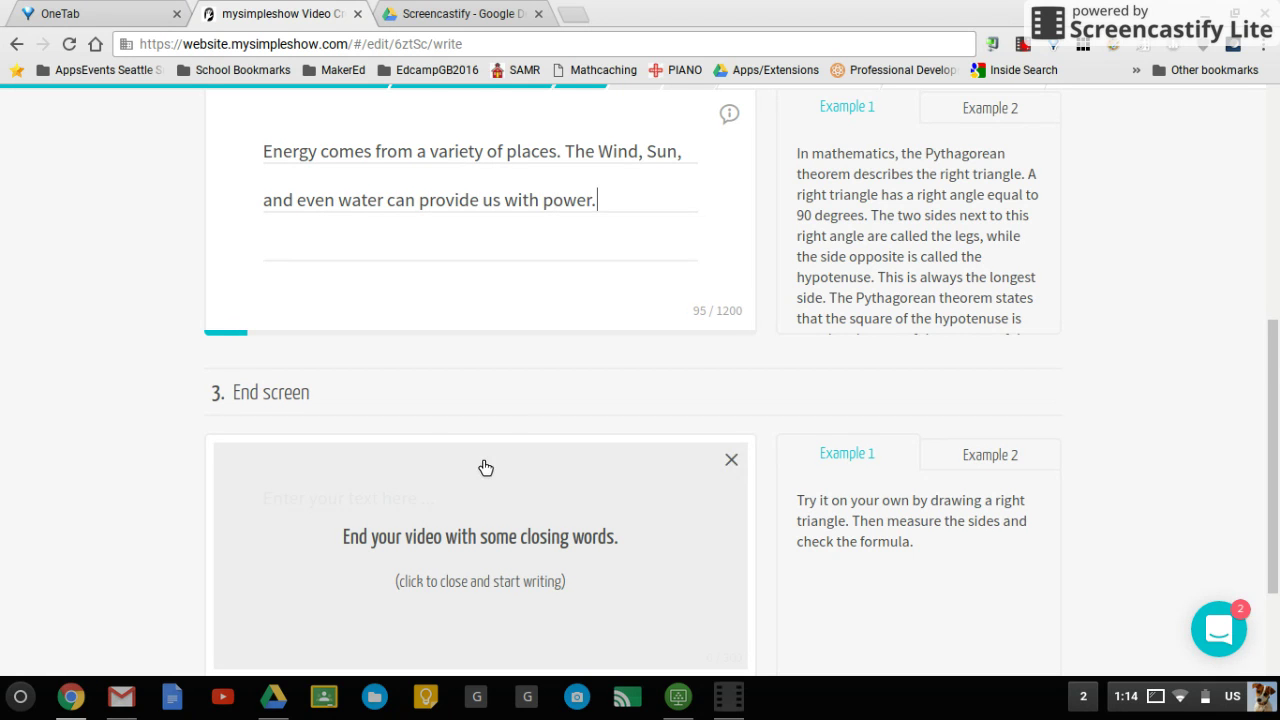
Set the End screen text to 'Thank you for watching'
scroll(484, 467, down, 2)
click(465, 445)
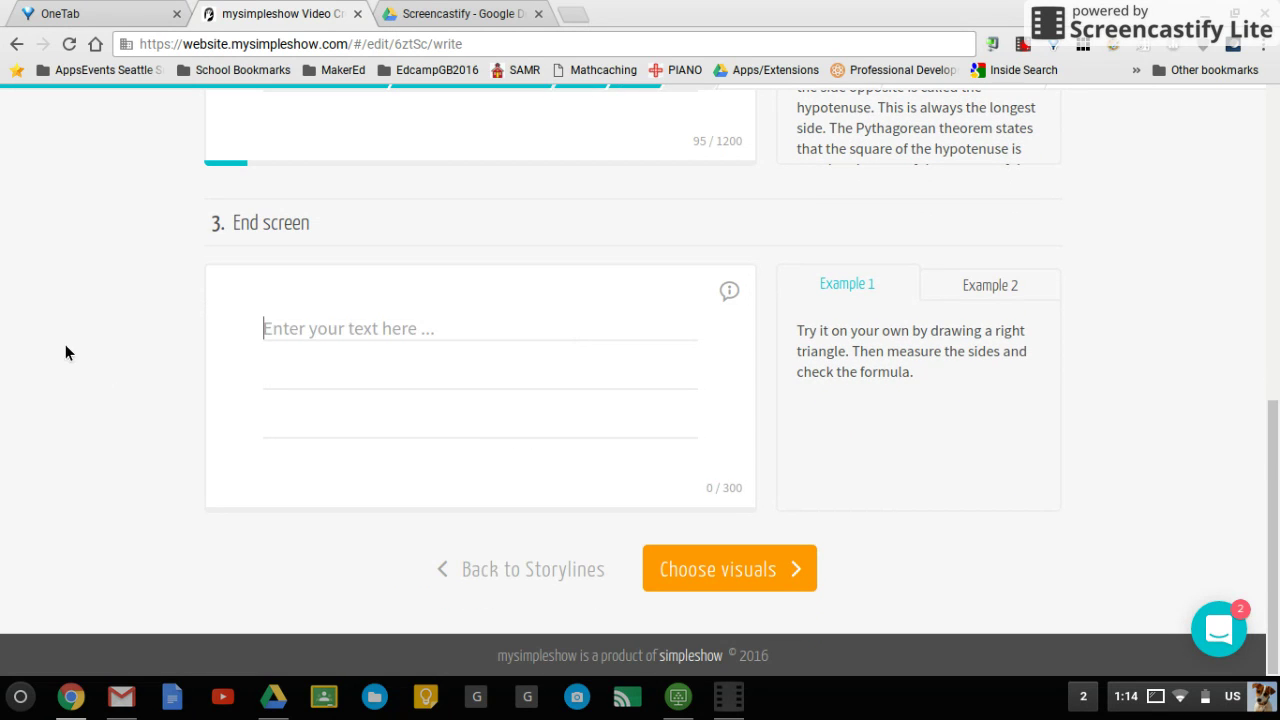
text(Thank you for )
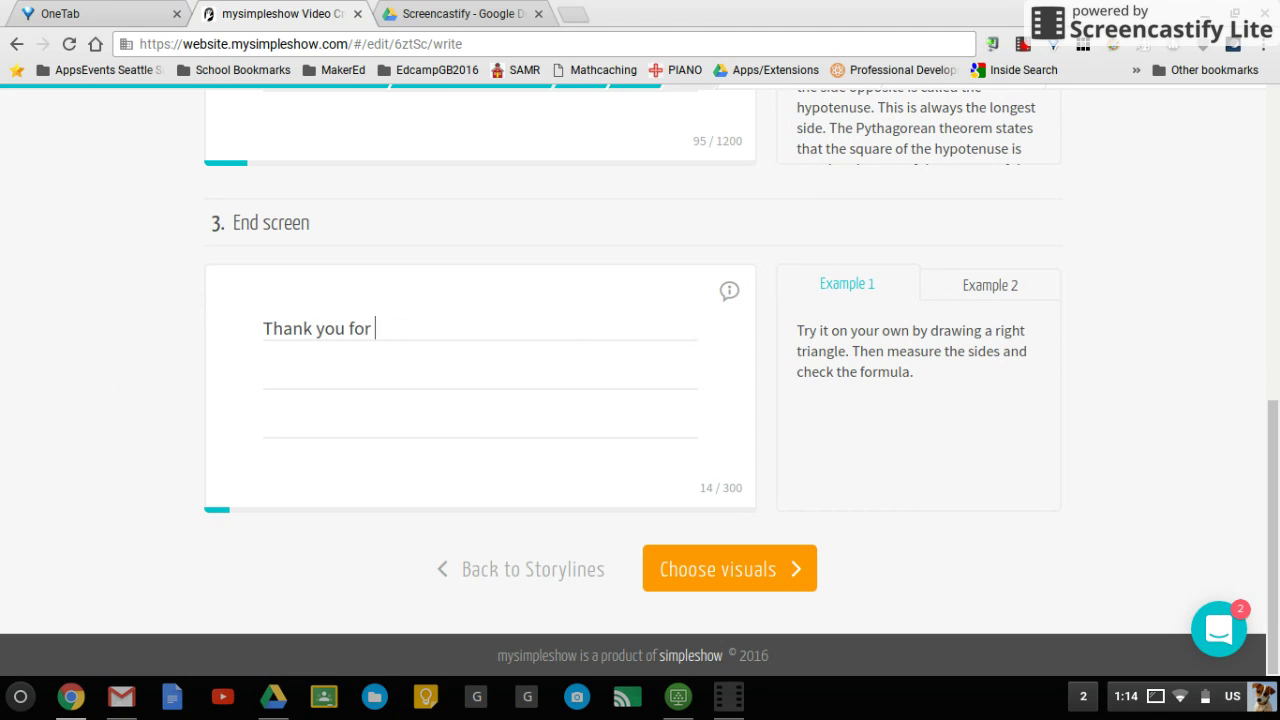
text(watching!)
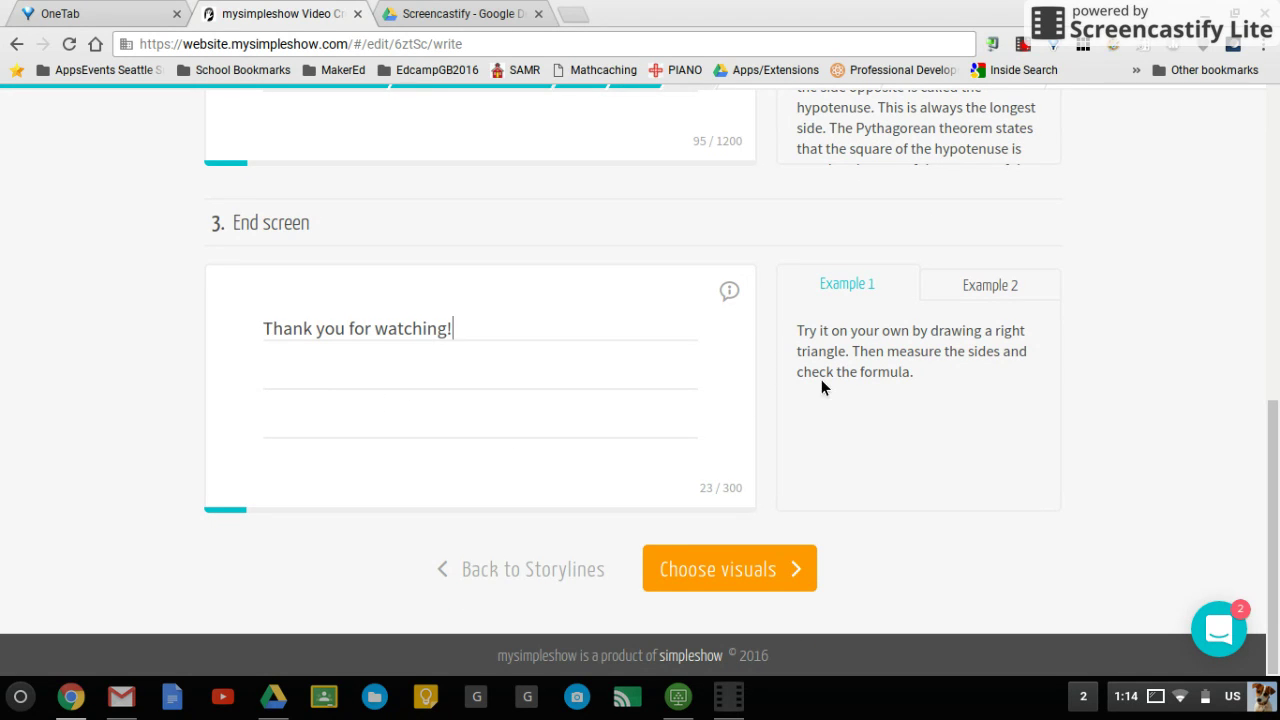
Proceed to the Visualize step past its introduction and tutorial video
click(707, 572)
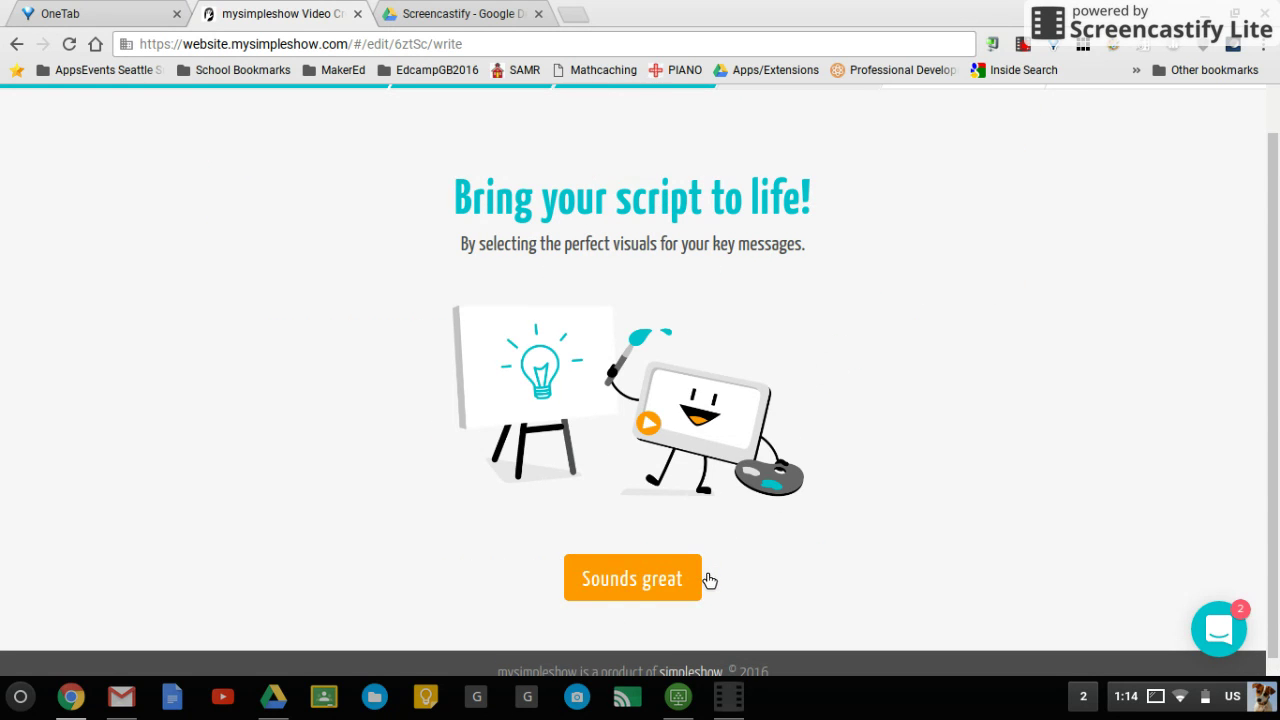
click(632, 577)
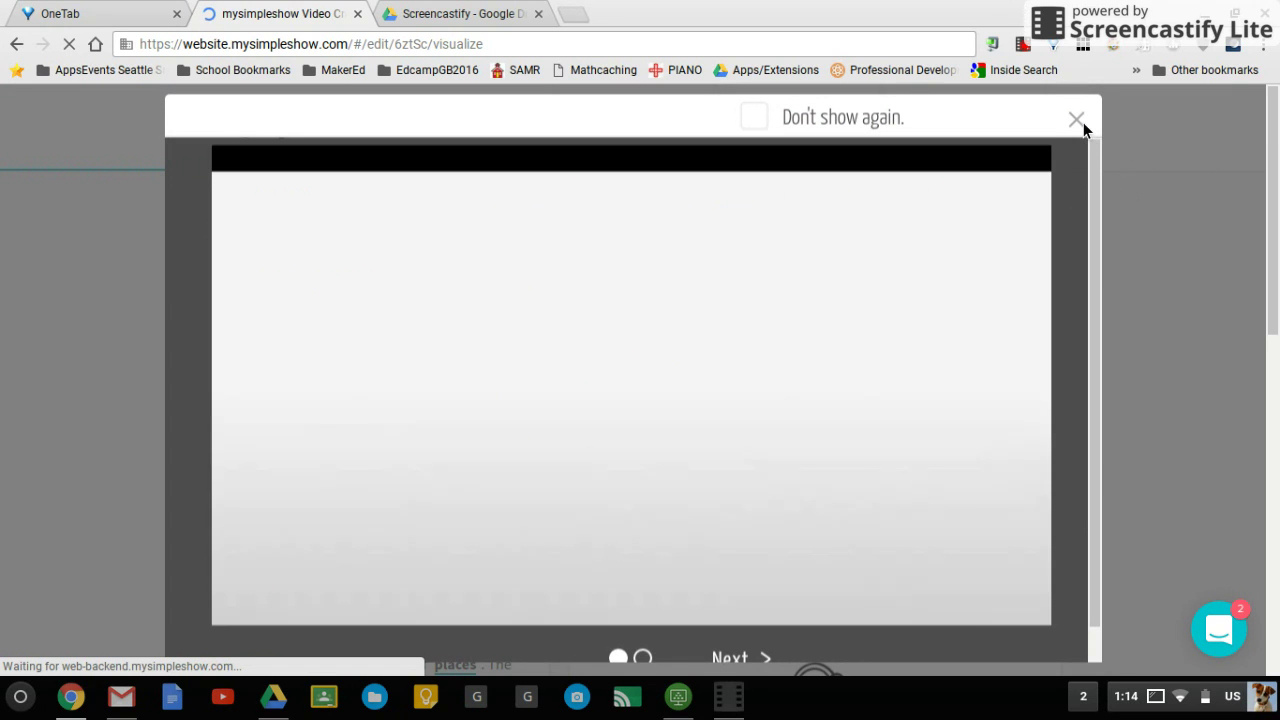
click(1077, 122)
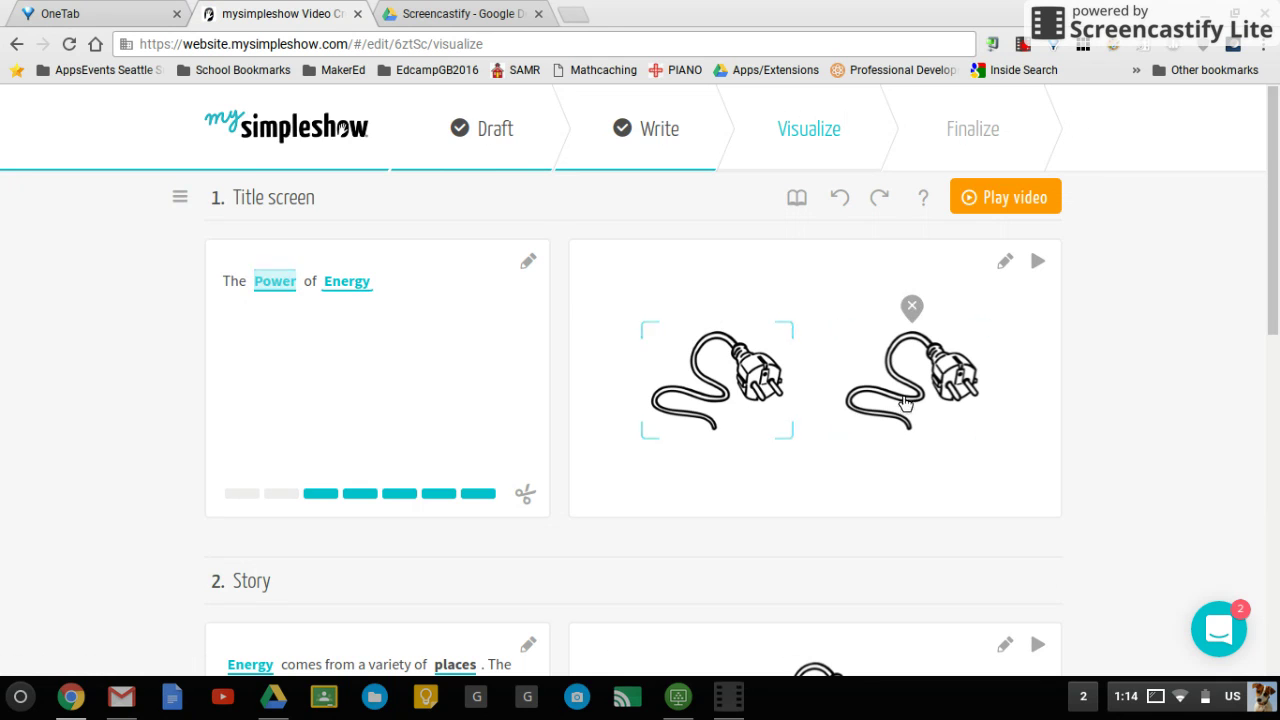
scroll(929, 402, down, 1)
scroll(929, 402, down, 1)
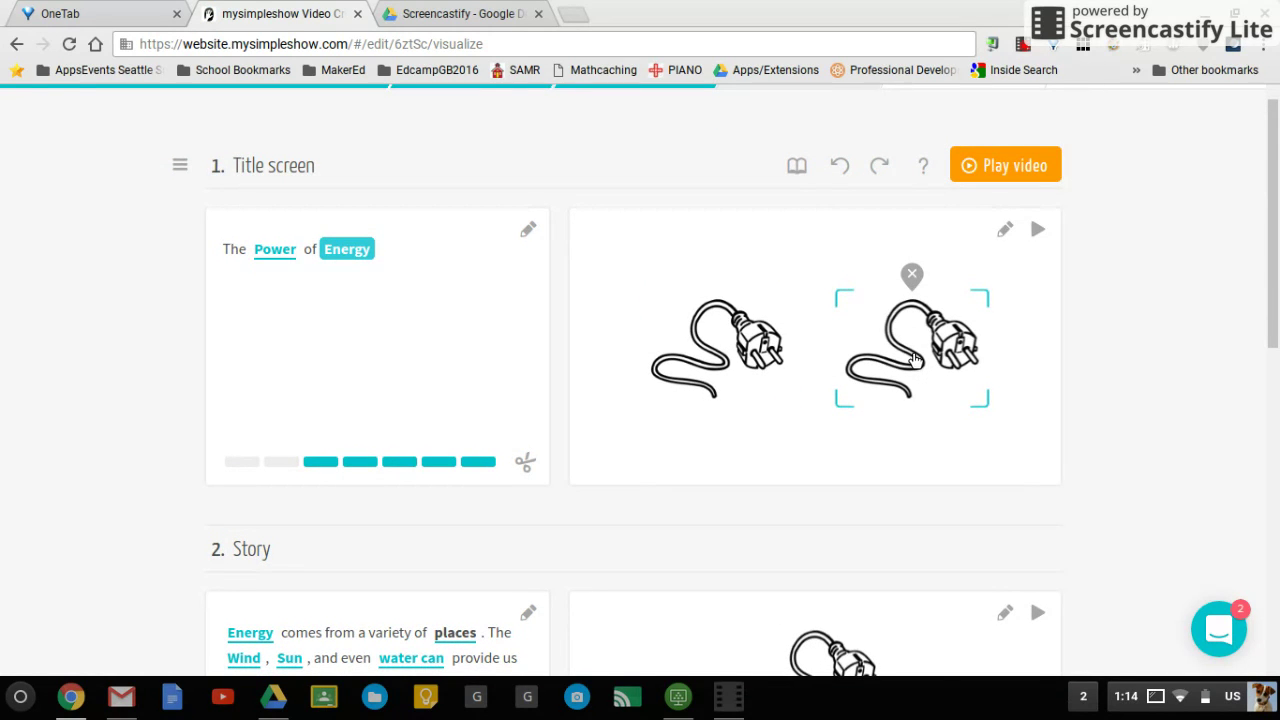
click(914, 358)
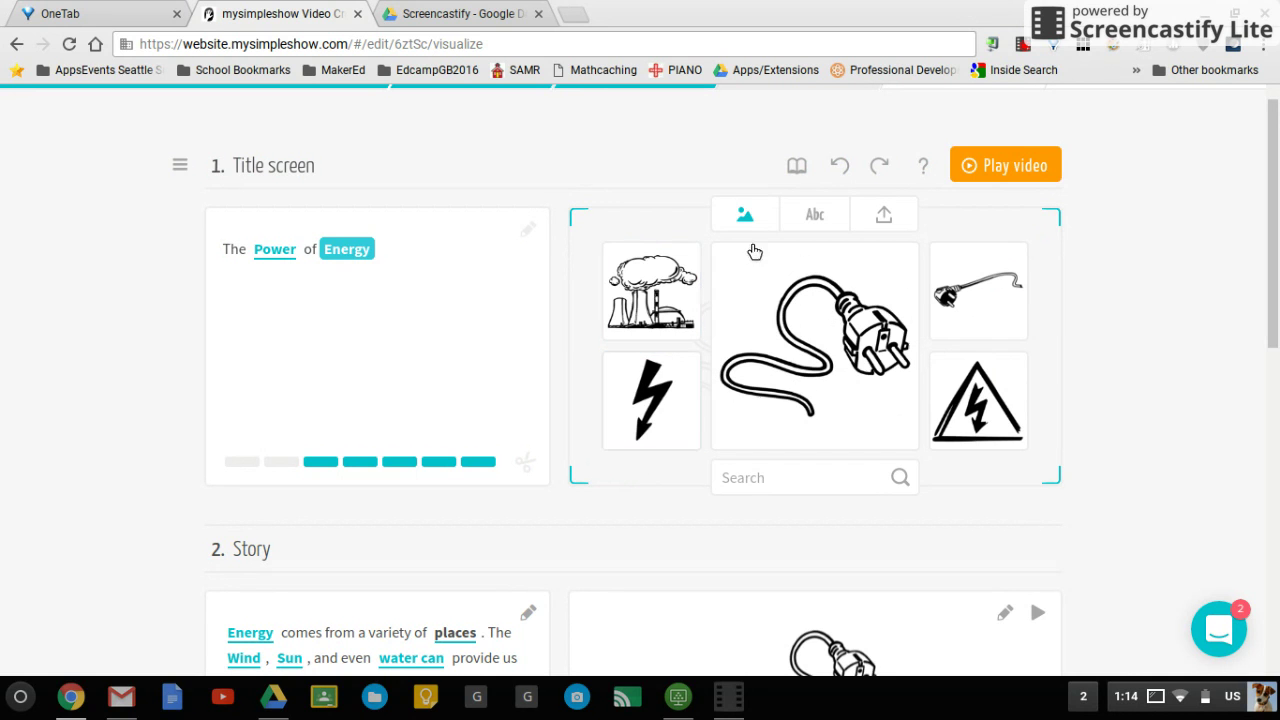
Replace the second title-screen plug with the nuclear power plant image
click(883, 220)
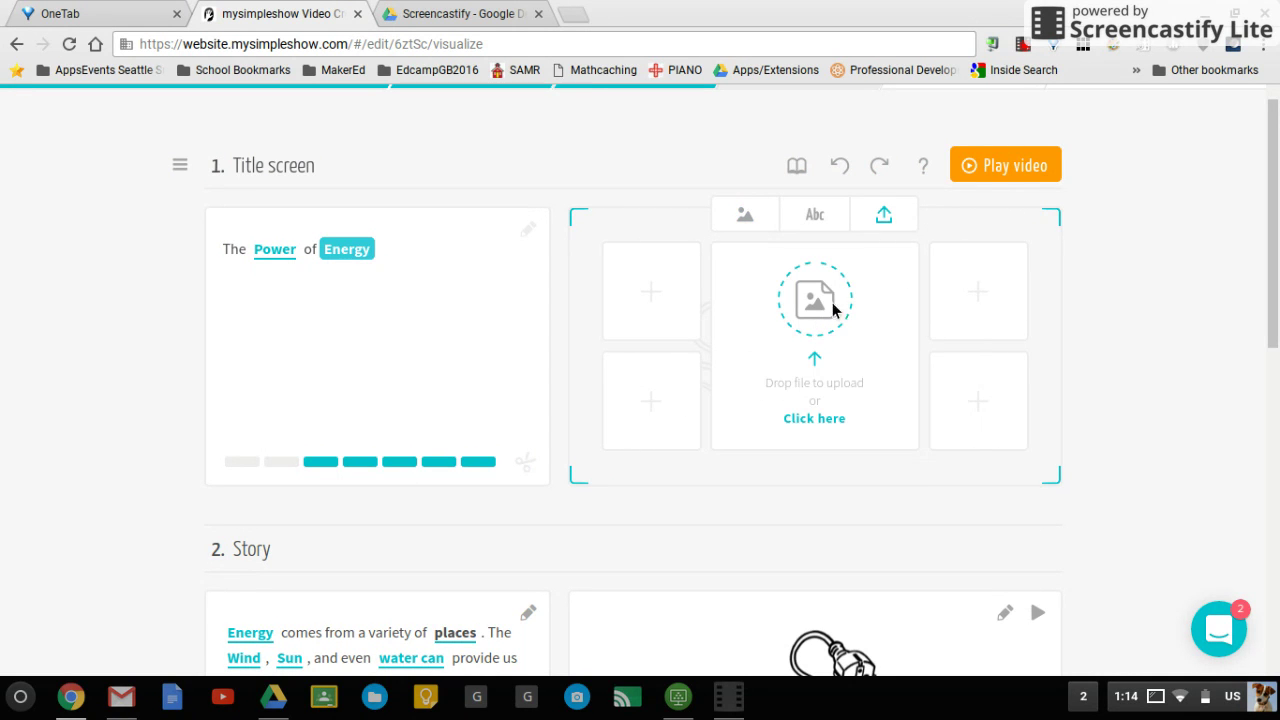
click(765, 227)
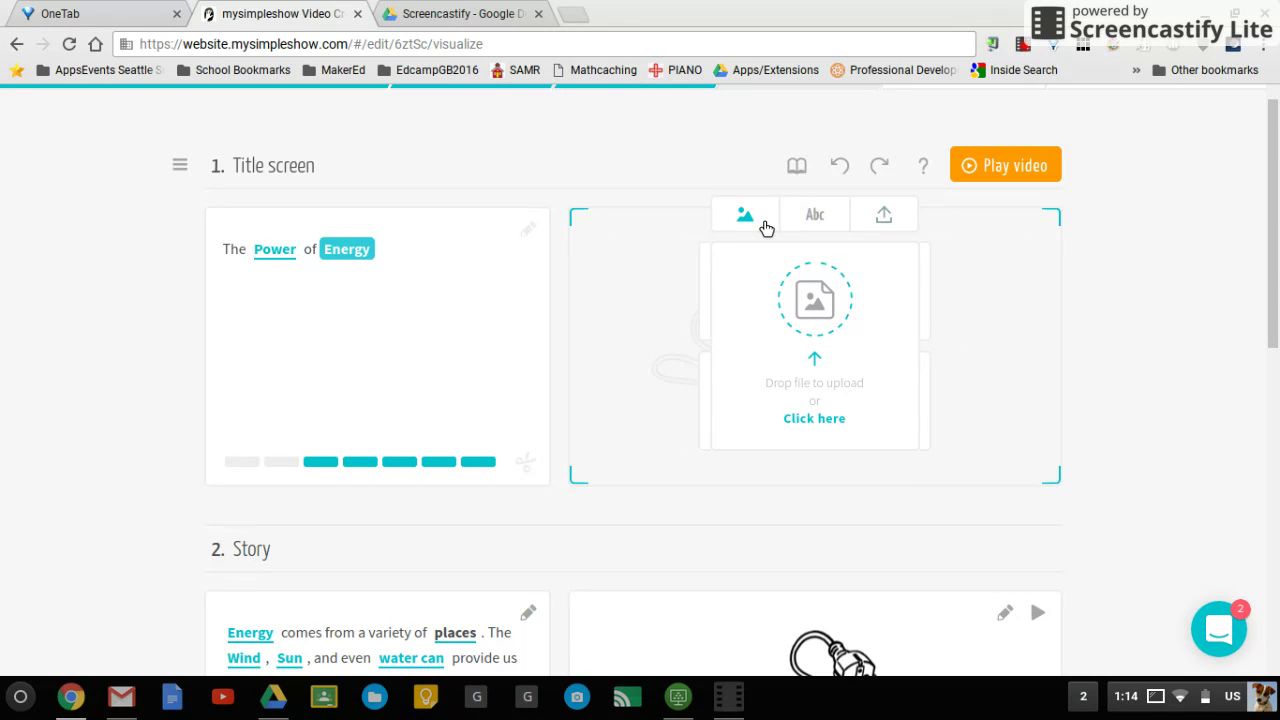
click(815, 234)
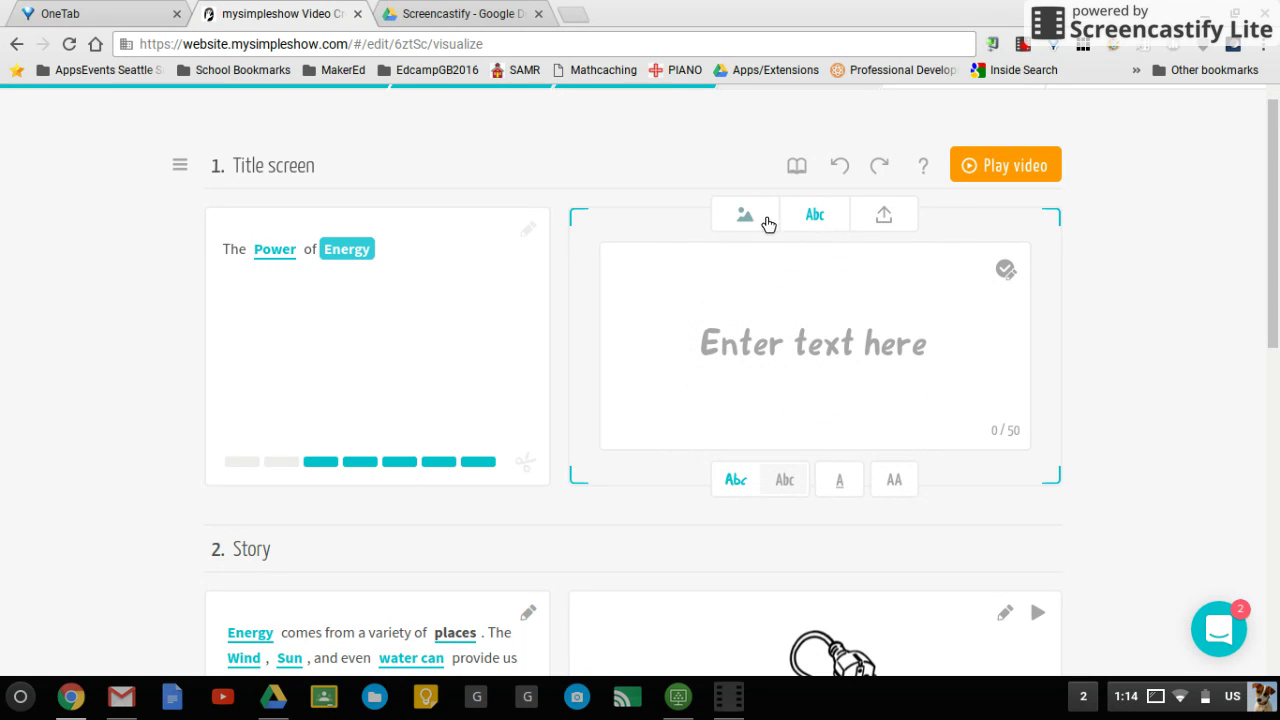
click(757, 214)
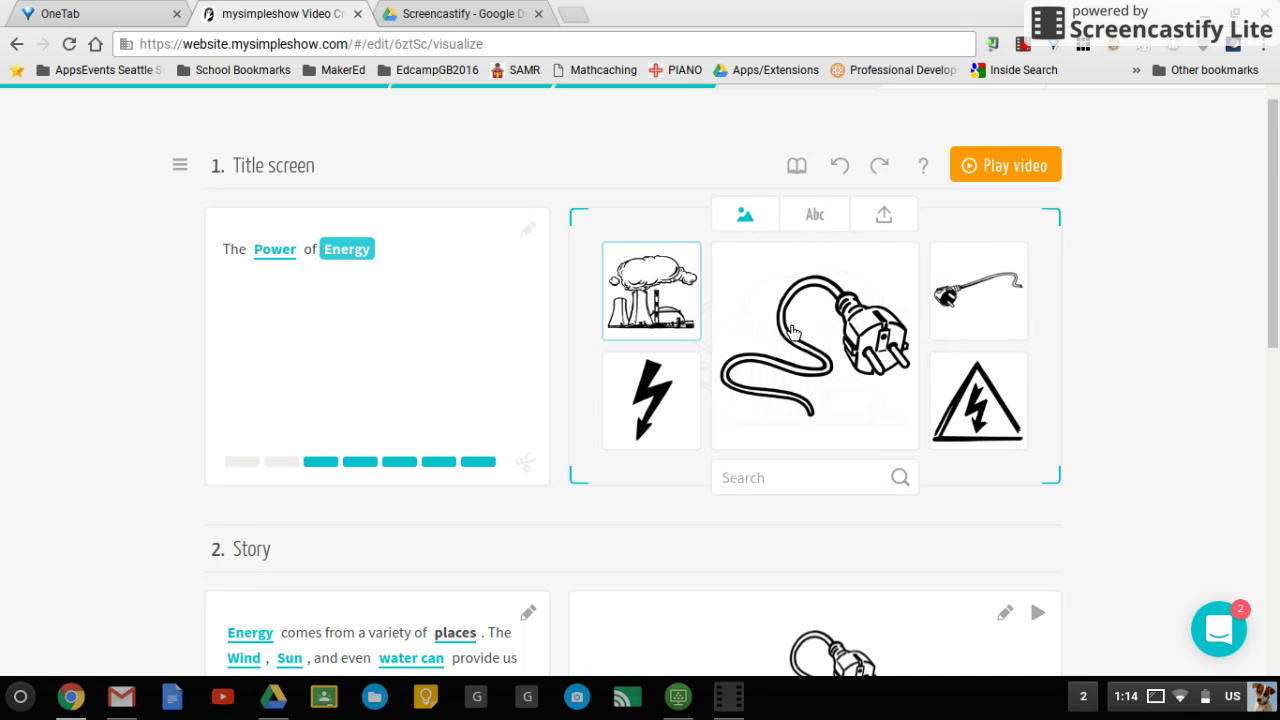
click(688, 403)
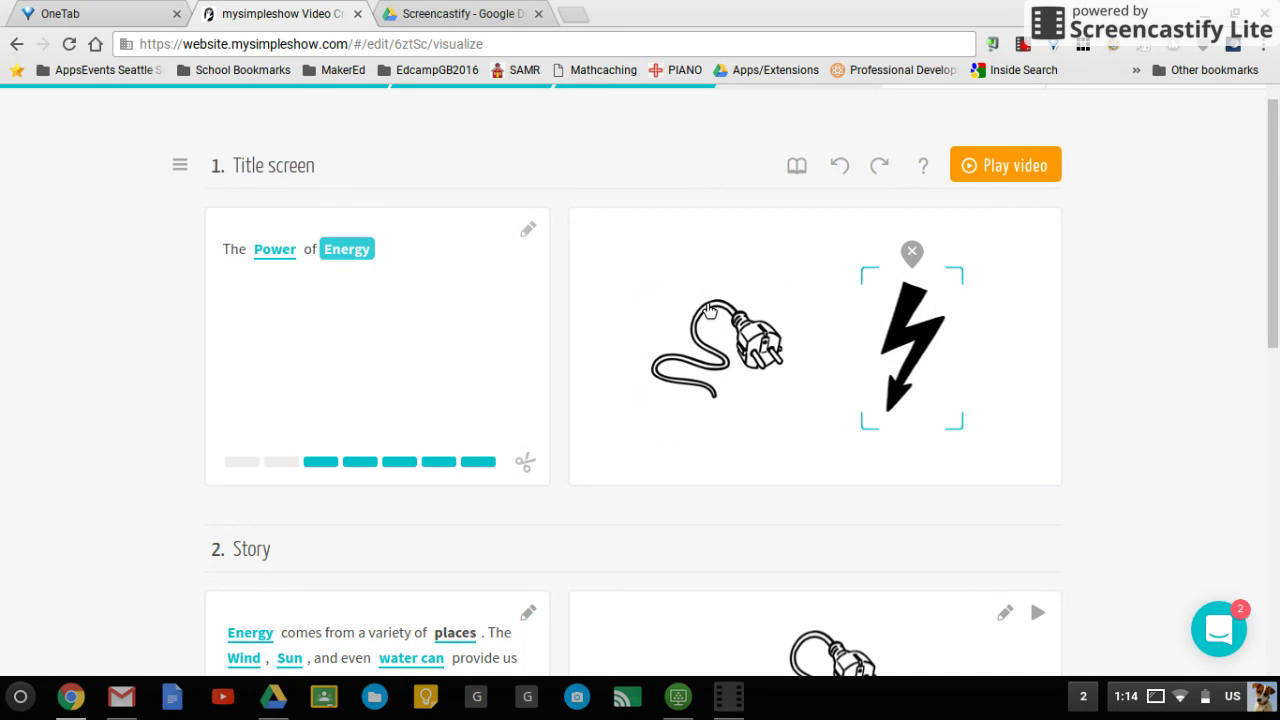
click(717, 340)
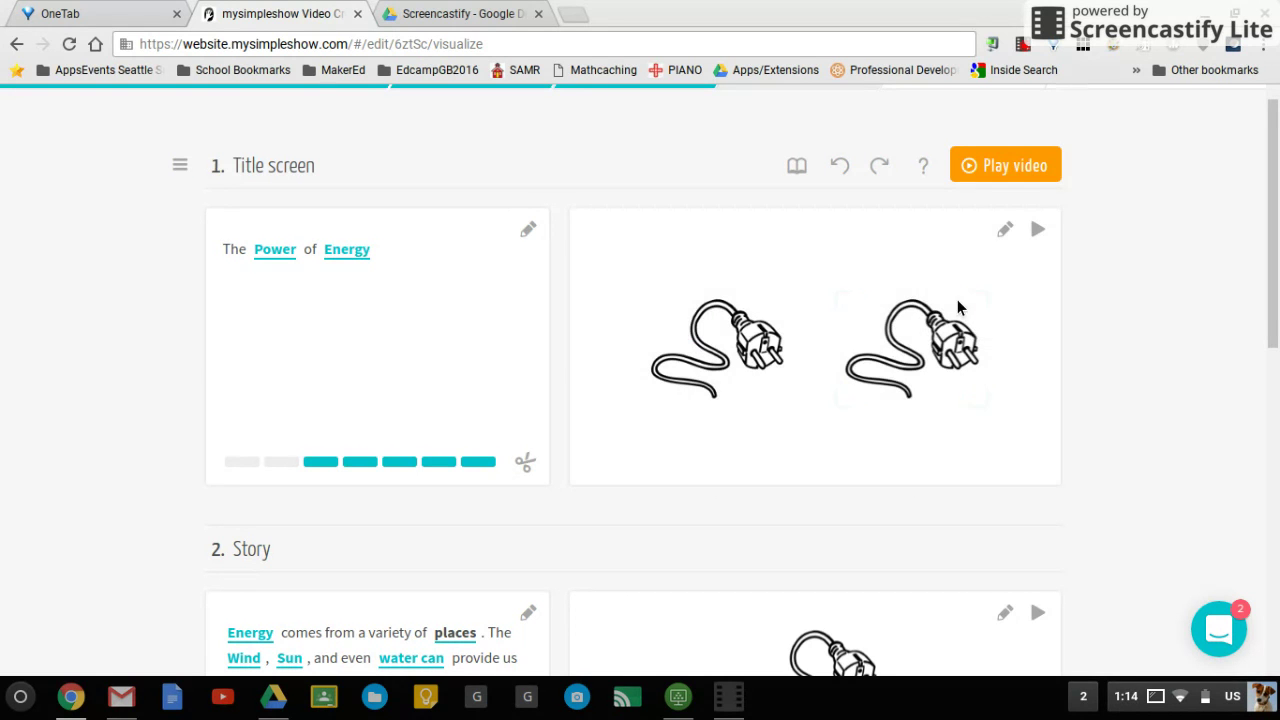
click(957, 299)
click(699, 284)
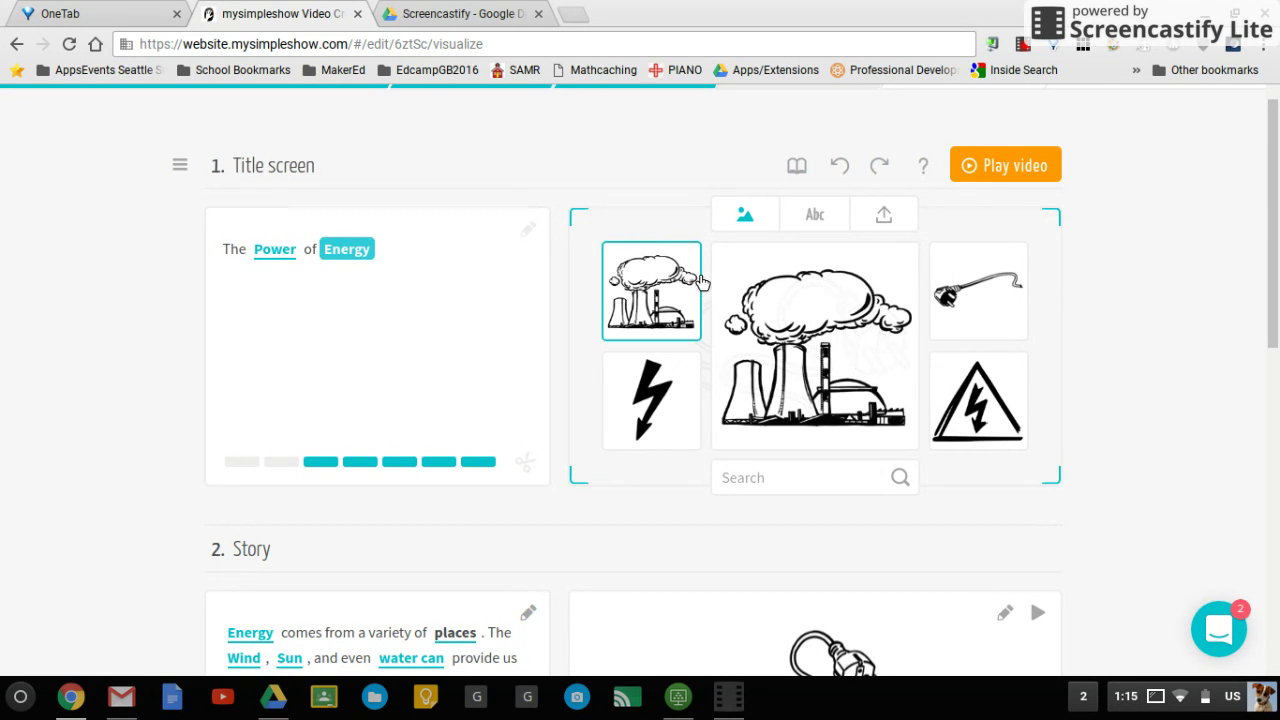
click(1257, 325)
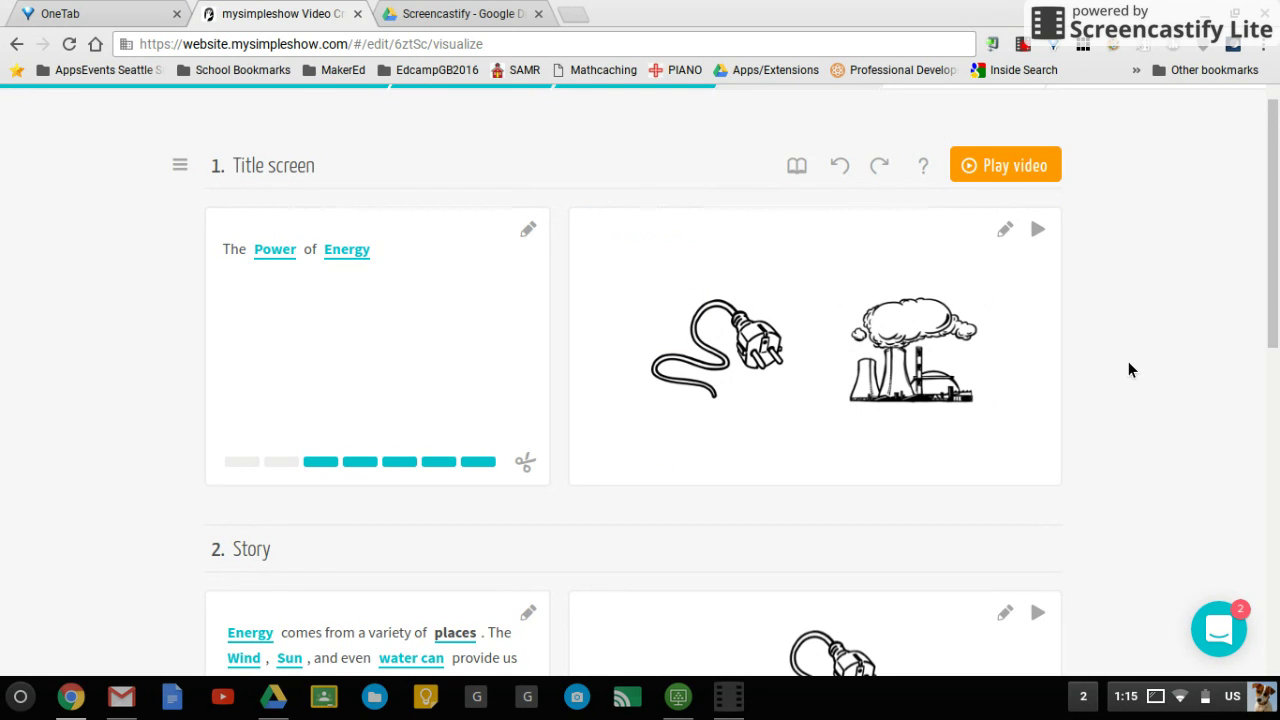
scroll(1130, 370, down, 3)
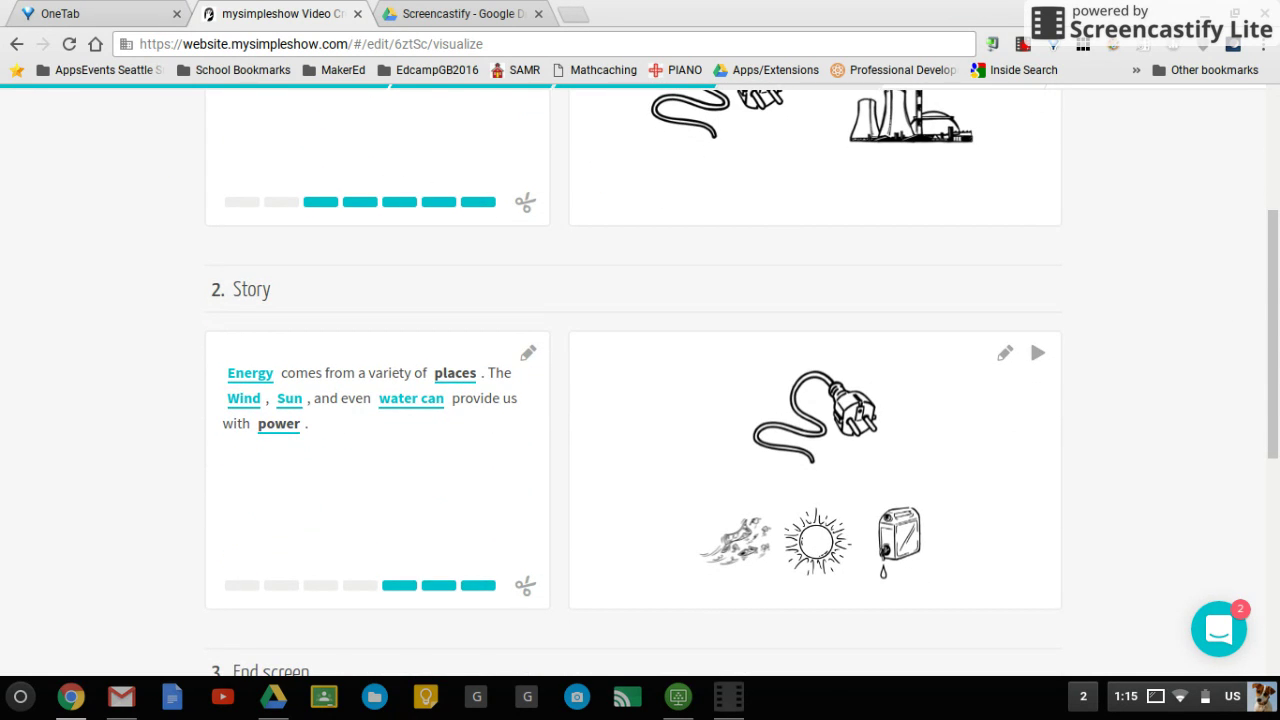
Search 'wat' and swap the Story's water can image for the ocean wave
scroll(146, 301, down, 1)
scroll(146, 301, down, 1)
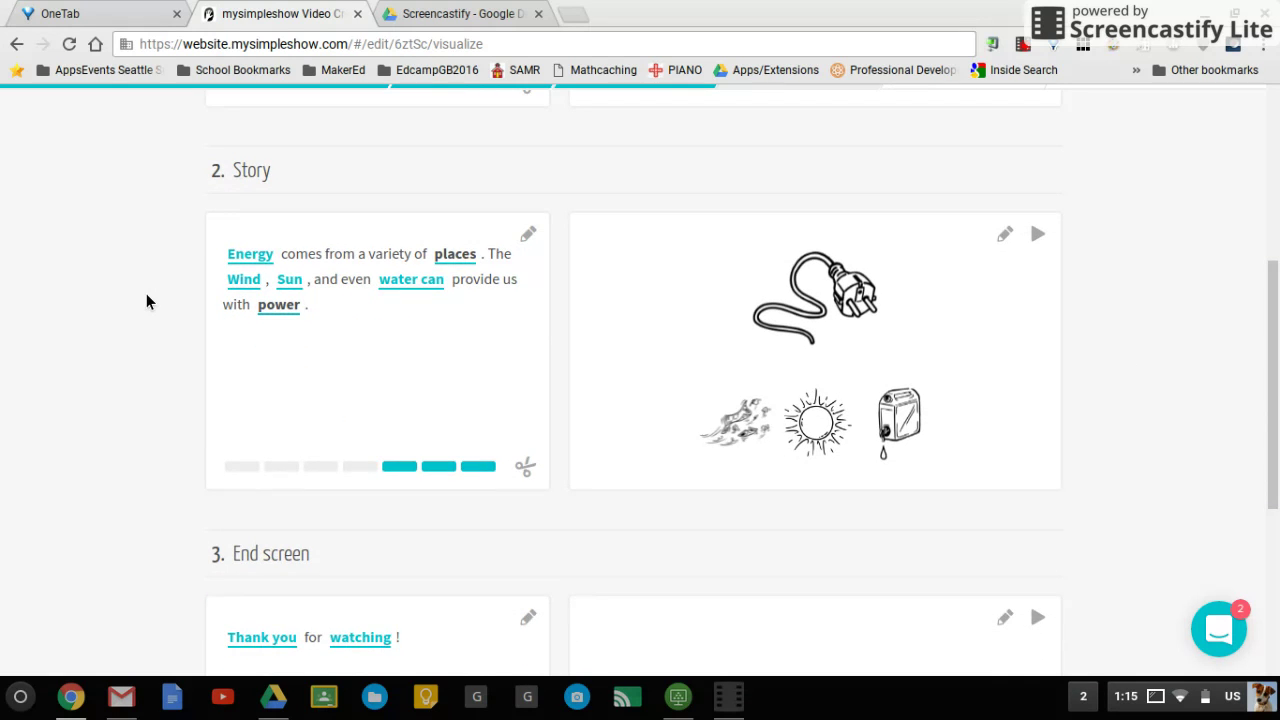
scroll(146, 295, down, 1)
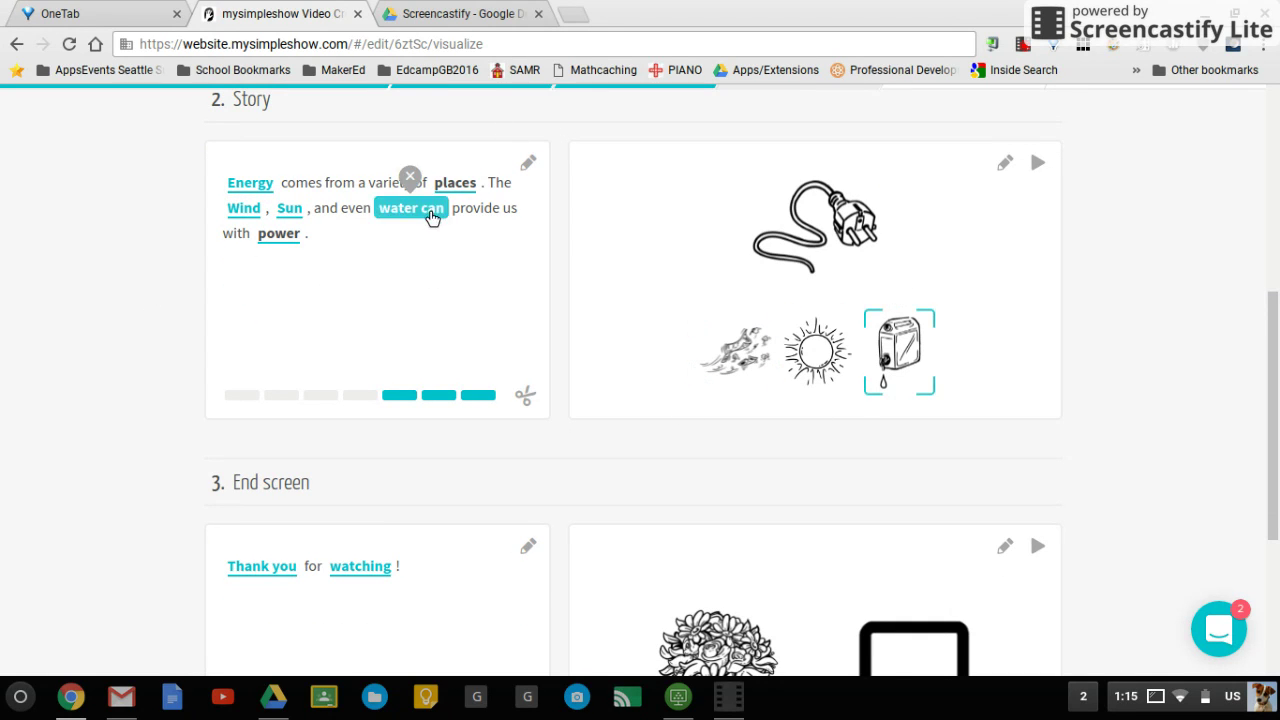
click(918, 357)
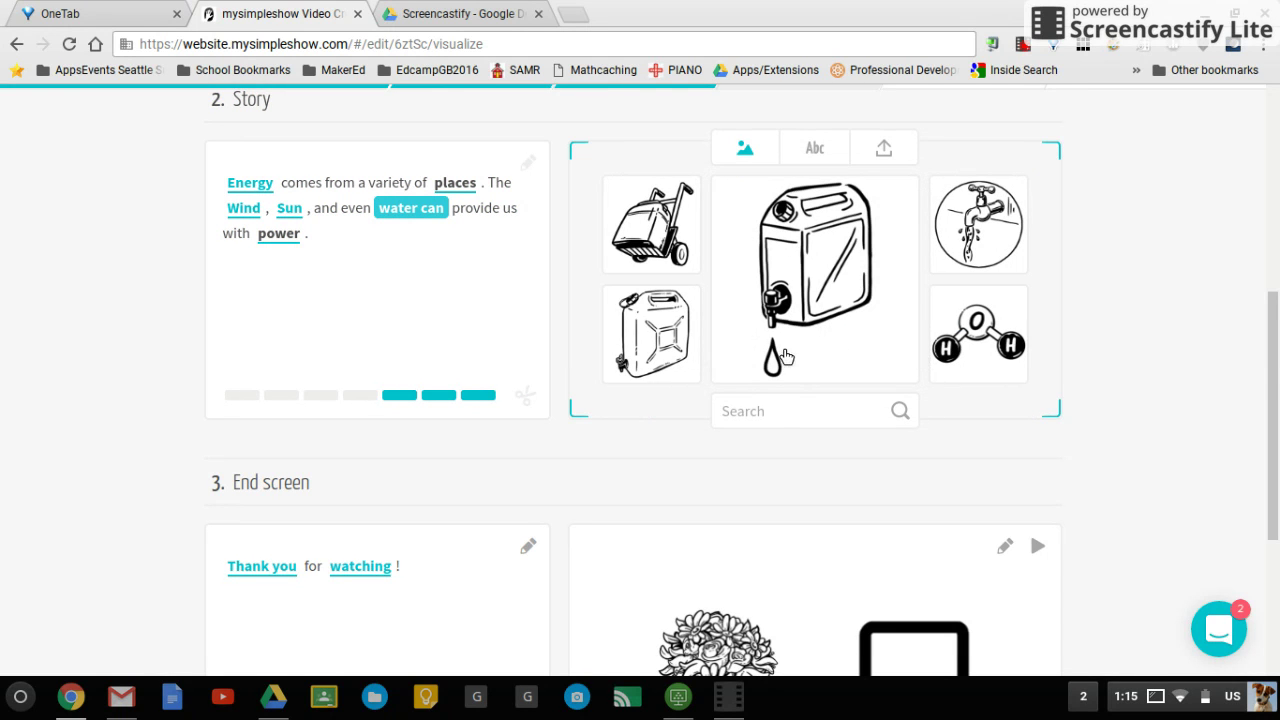
text(water)
key(Return)
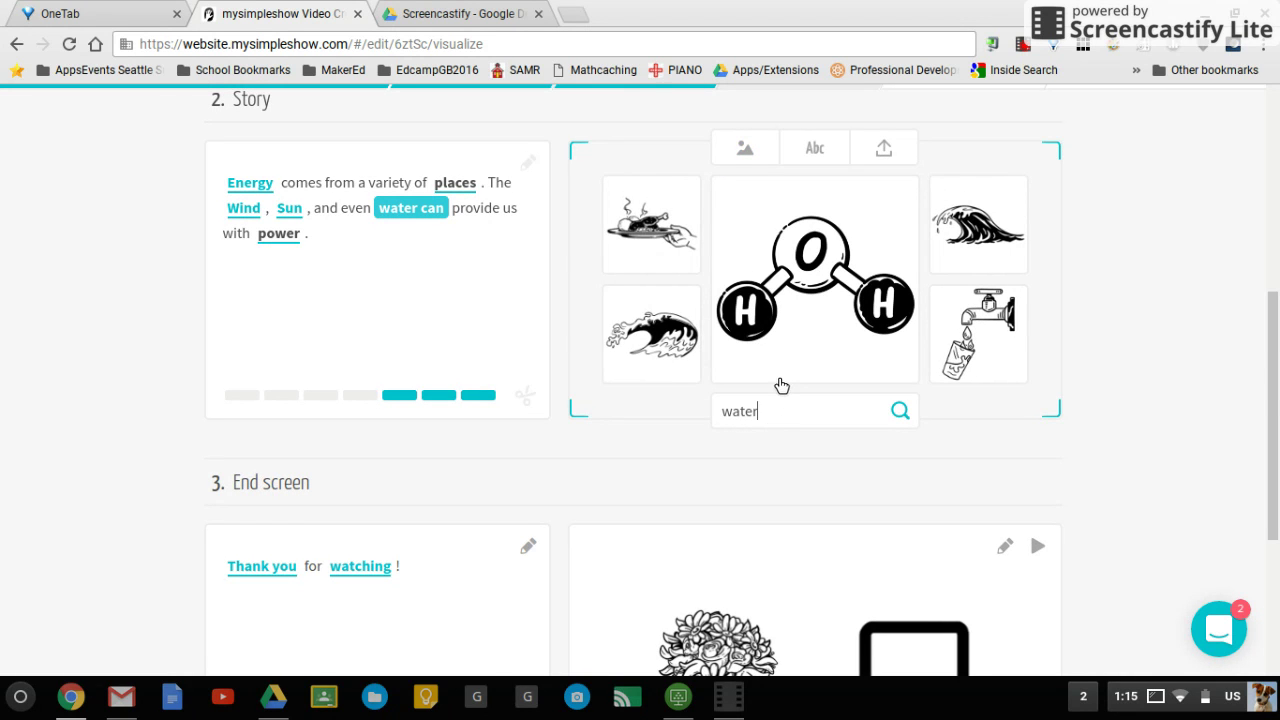
scroll(834, 291, down, 3)
scroll(837, 291, up, 3)
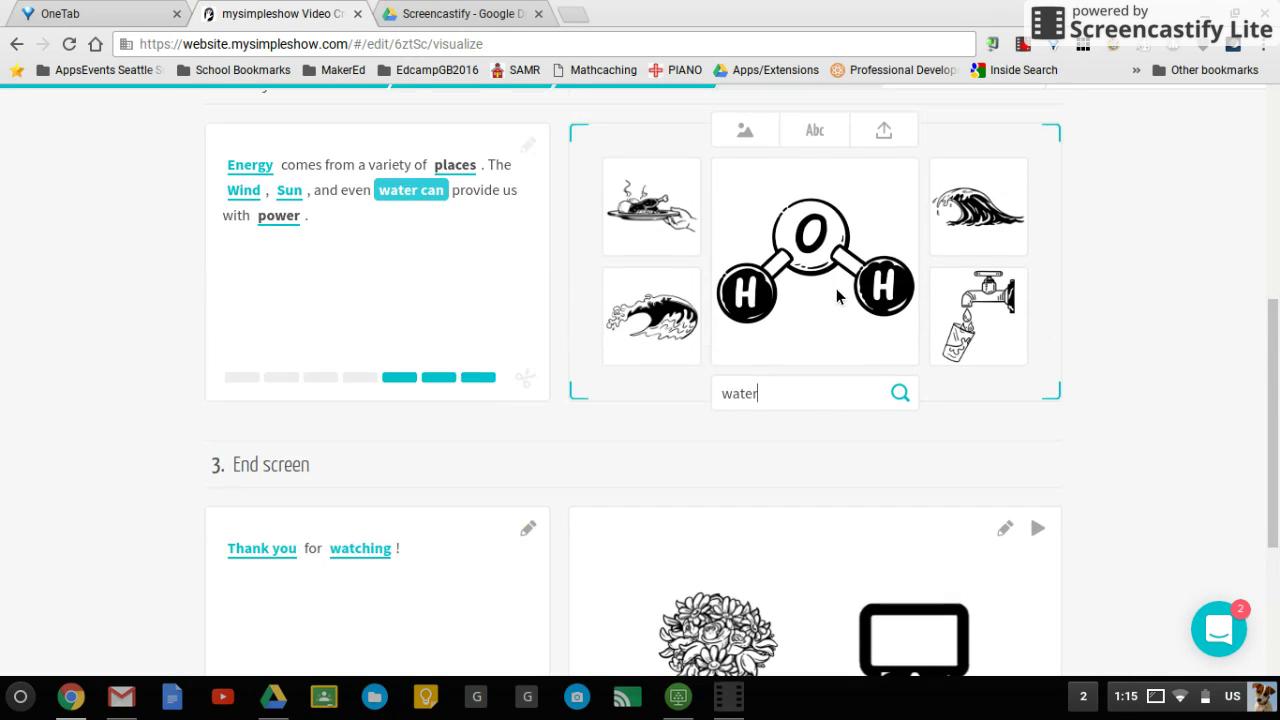
click(980, 218)
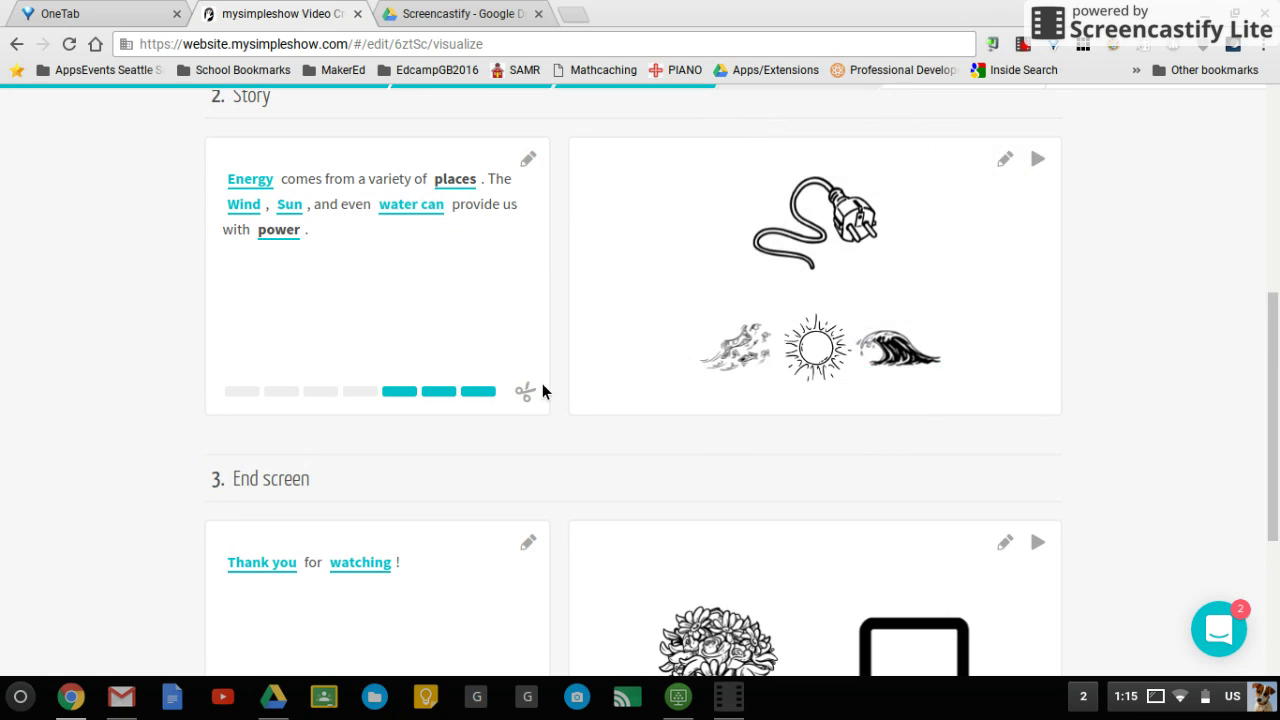
scroll(124, 391, down, 3)
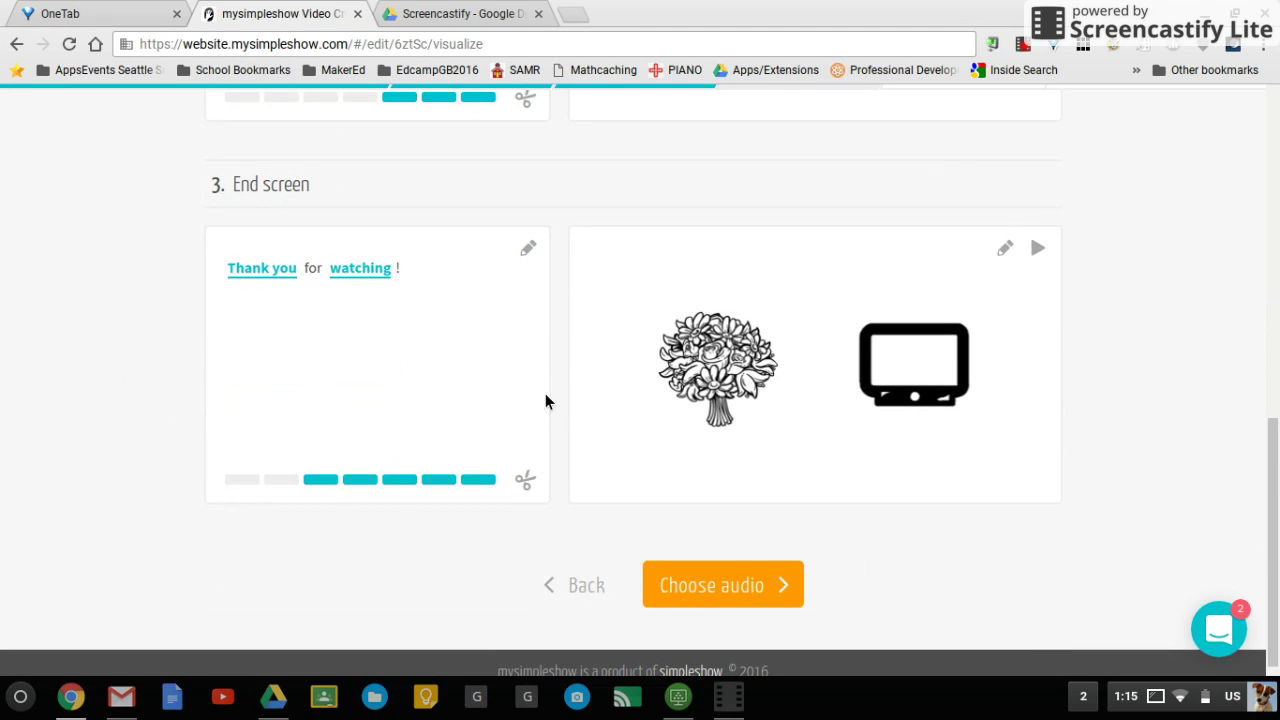
Advance to the Finalize step and allow the site microphone access
click(704, 584)
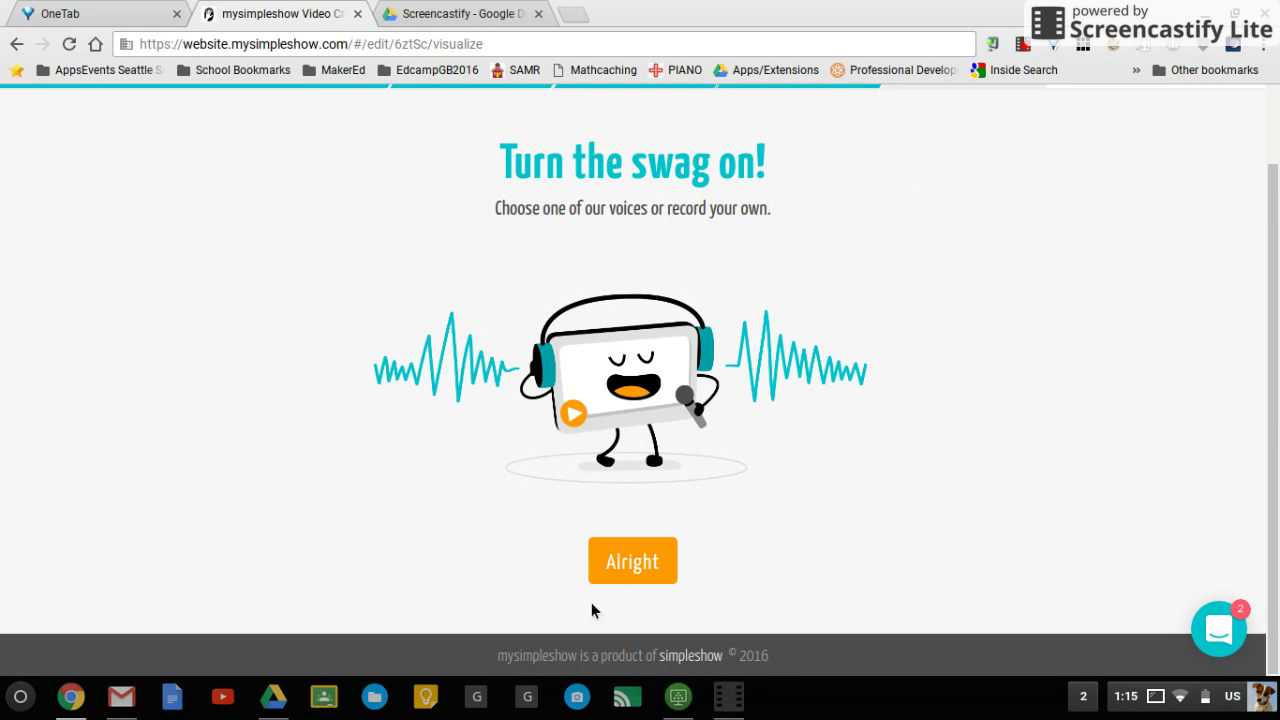
click(617, 566)
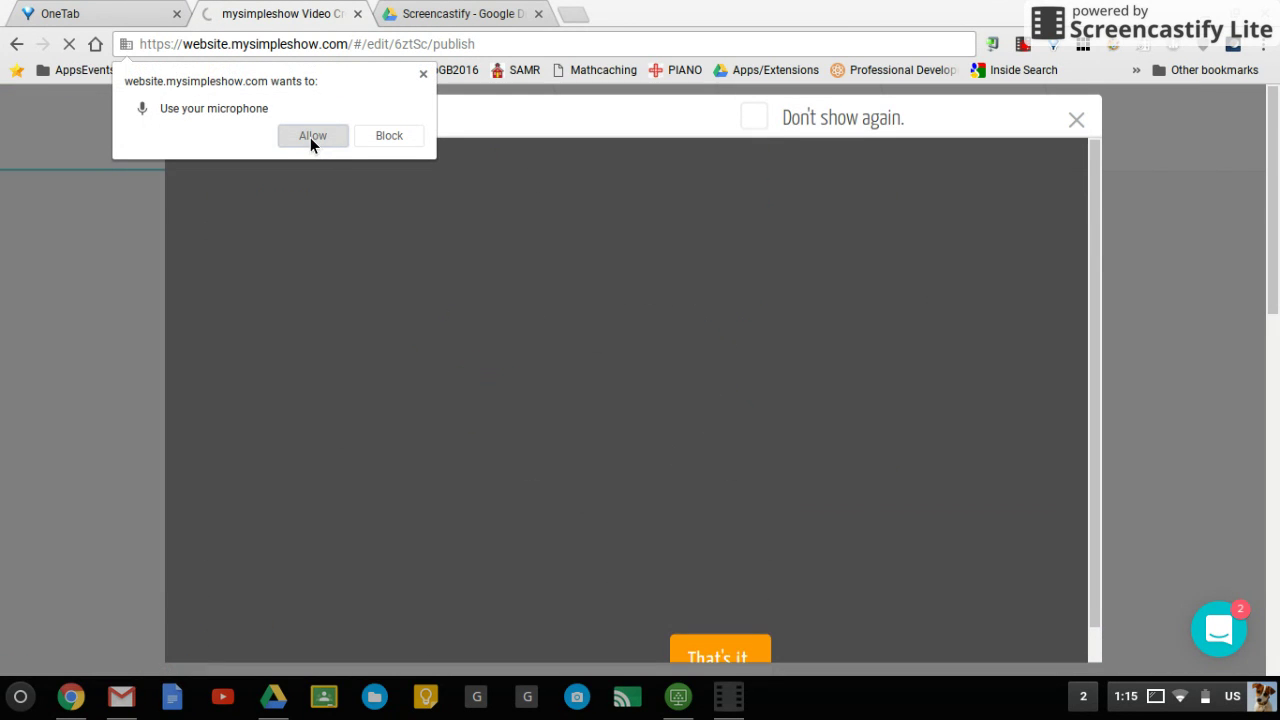
click(311, 138)
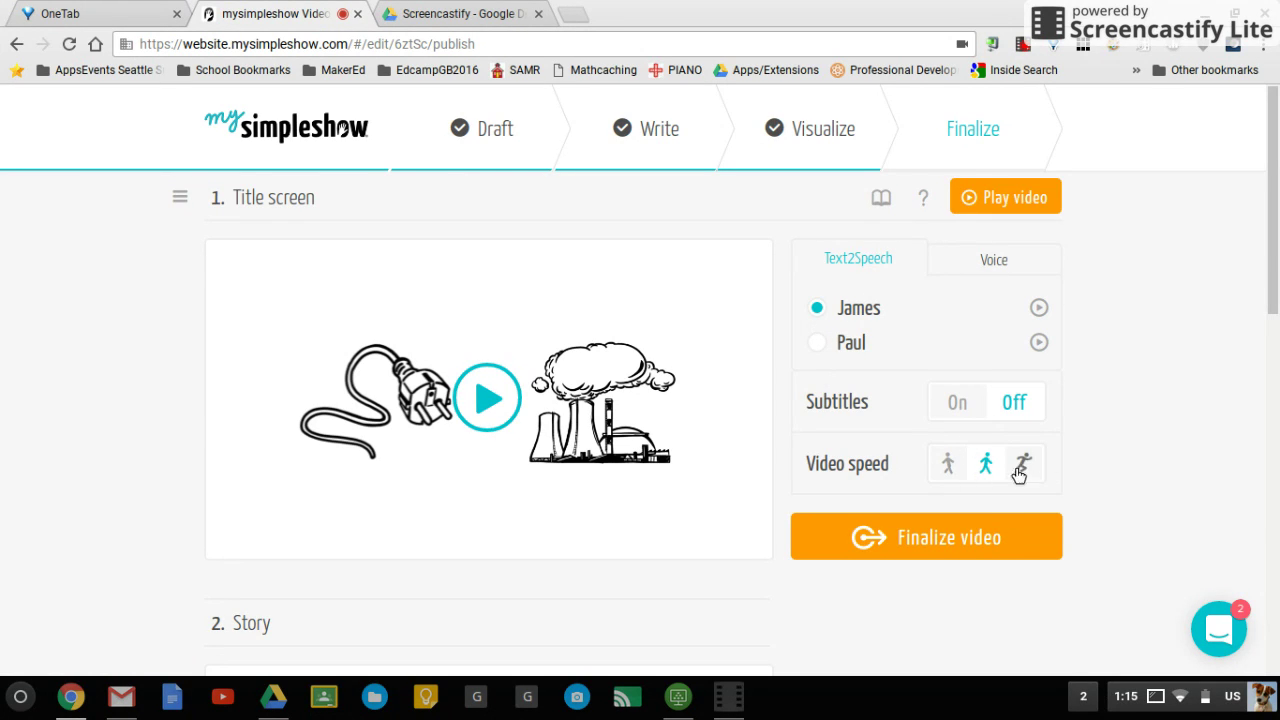
Turn subtitles on with the James text-to-speech voice and finalize the video
click(987, 263)
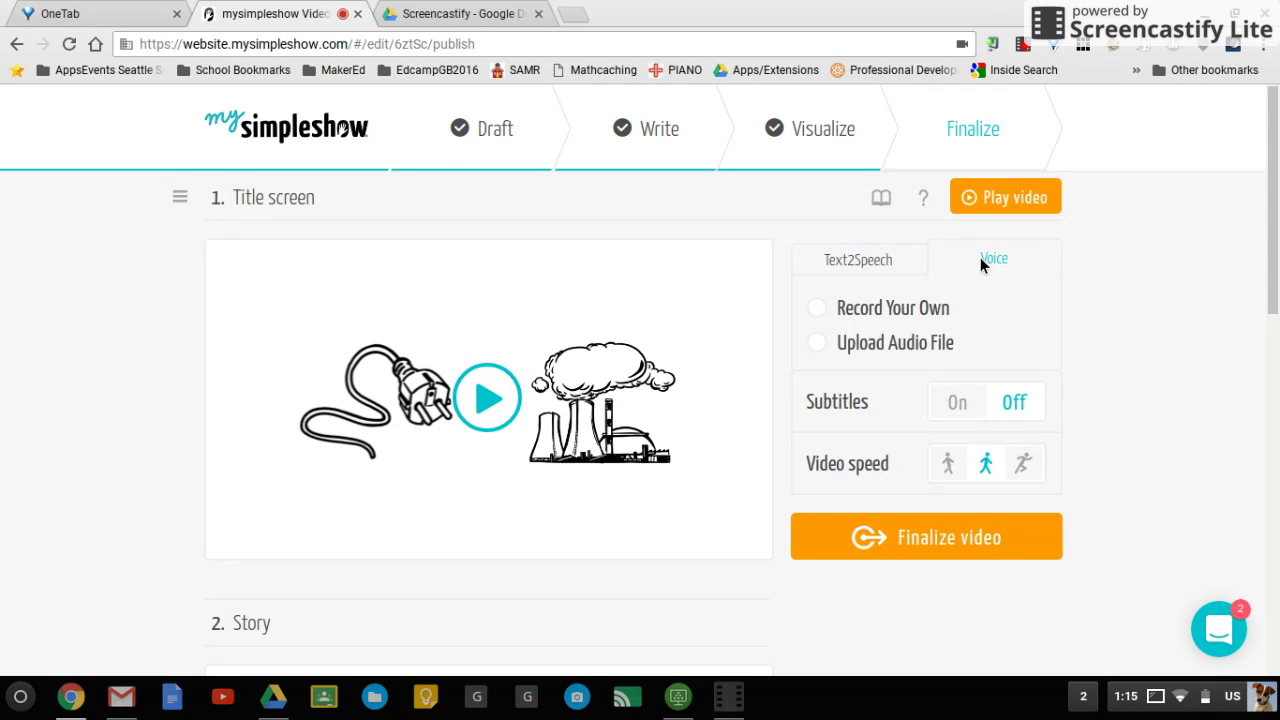
click(889, 266)
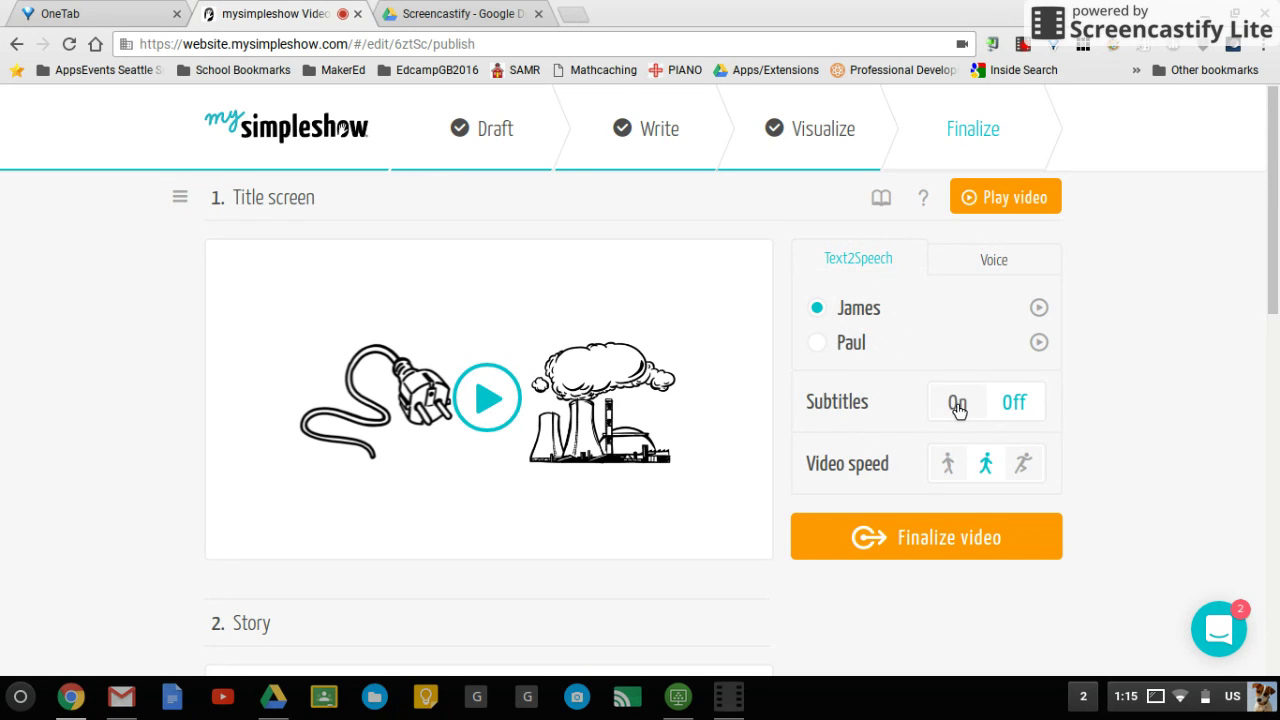
click(956, 404)
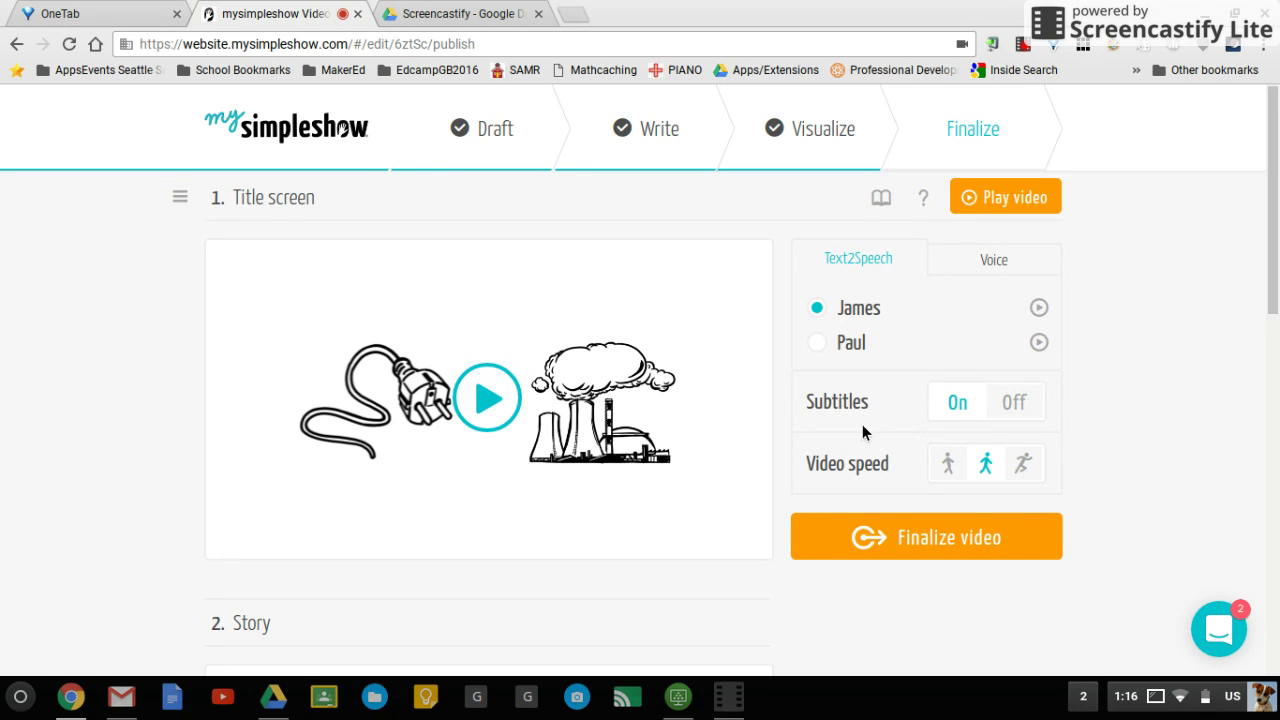
scroll(862, 424, down, 2)
scroll(862, 424, up, 2)
scroll(862, 424, down, 1)
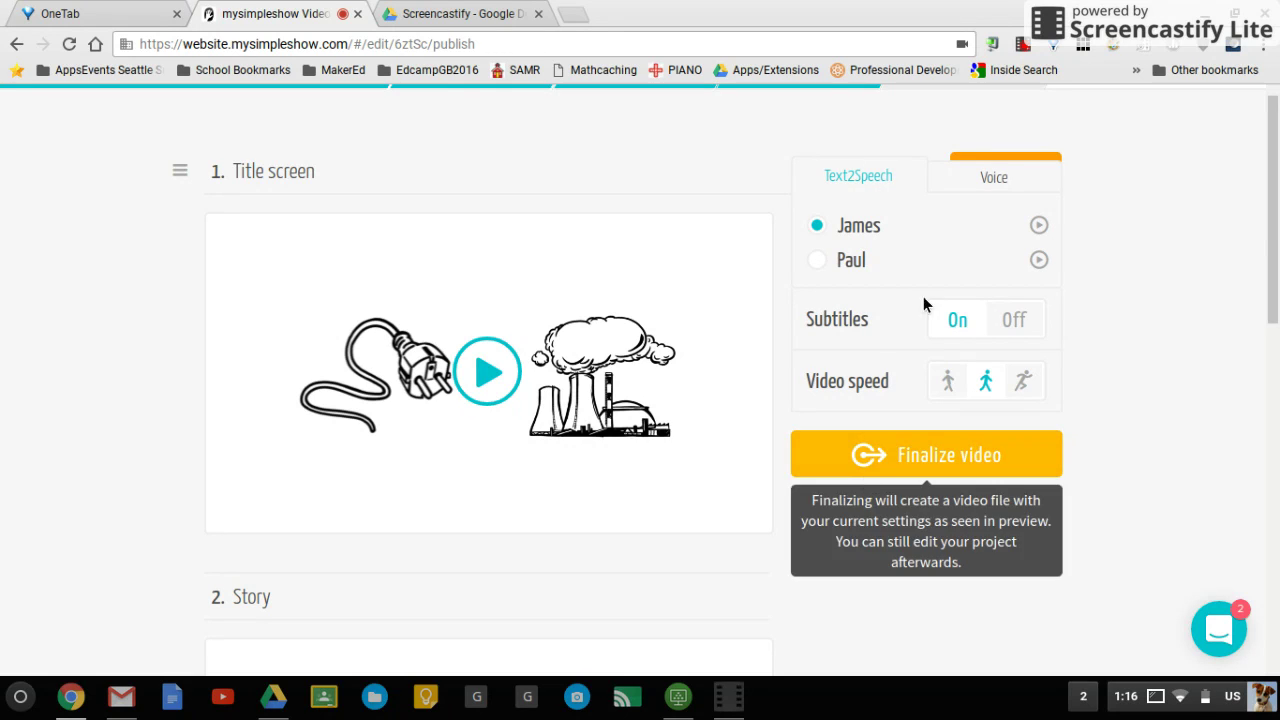
click(875, 455)
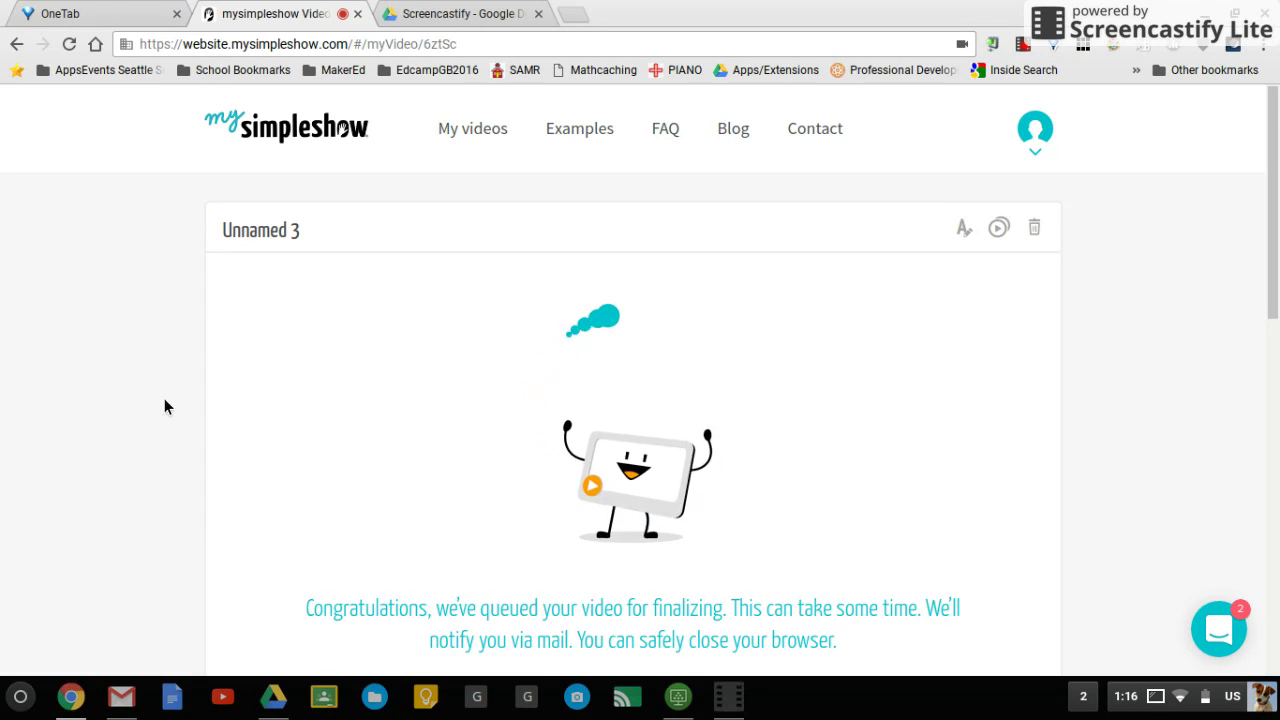
Submit 'The Power of Energy' for finalizing and wait for the confirmation page
scroll(165, 400, down, 1)
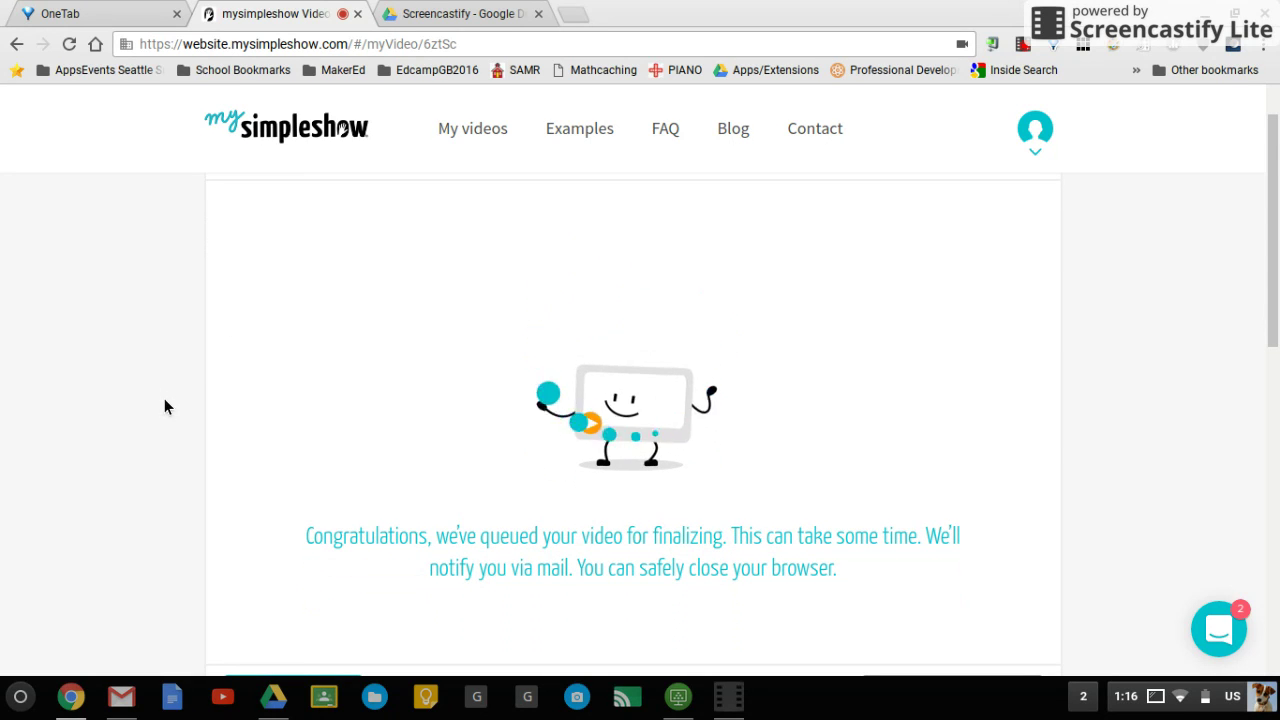
click(1021, 45)
Play the finished 16-second 'The Power of Energy' video through to its end
click(806, 284)
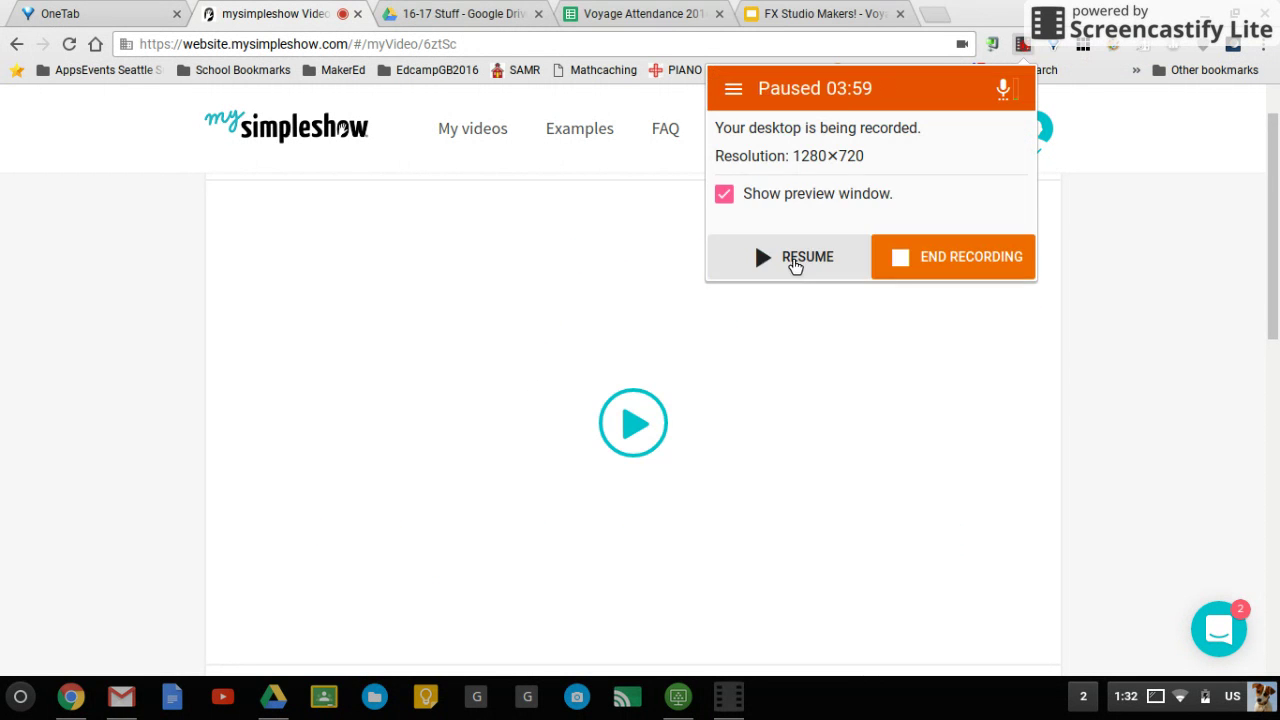
click(792, 284)
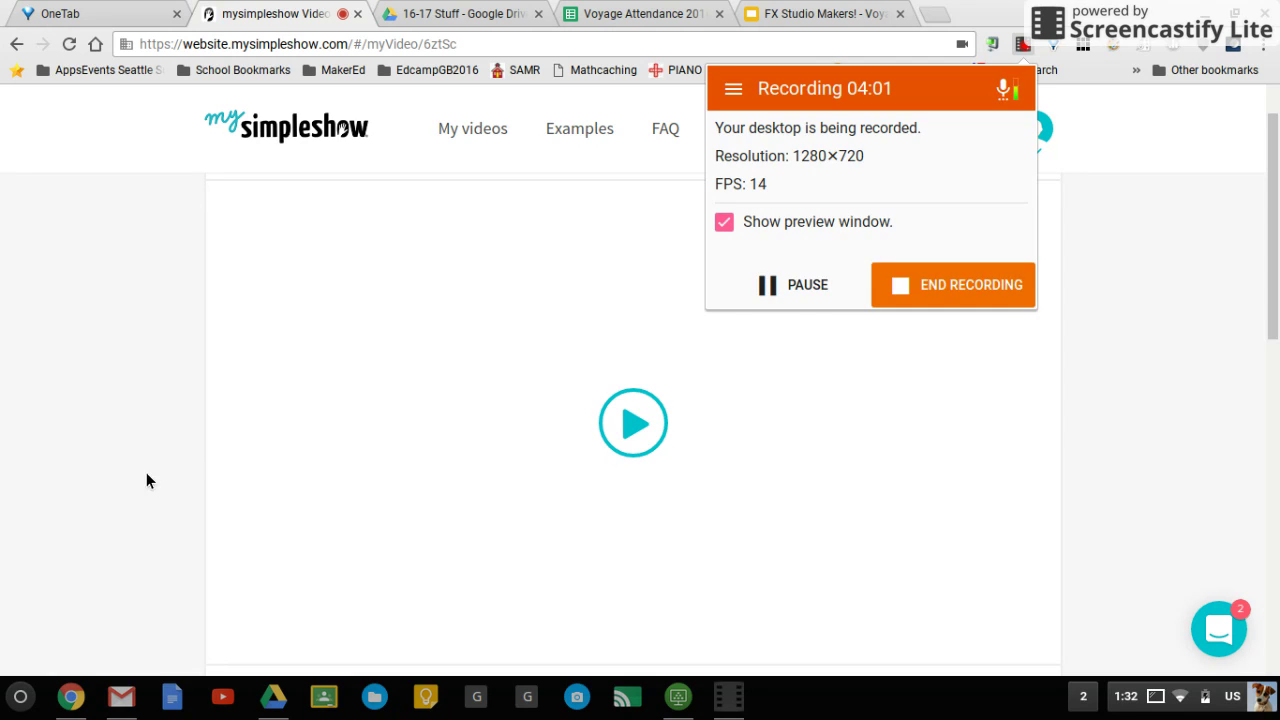
click(122, 453)
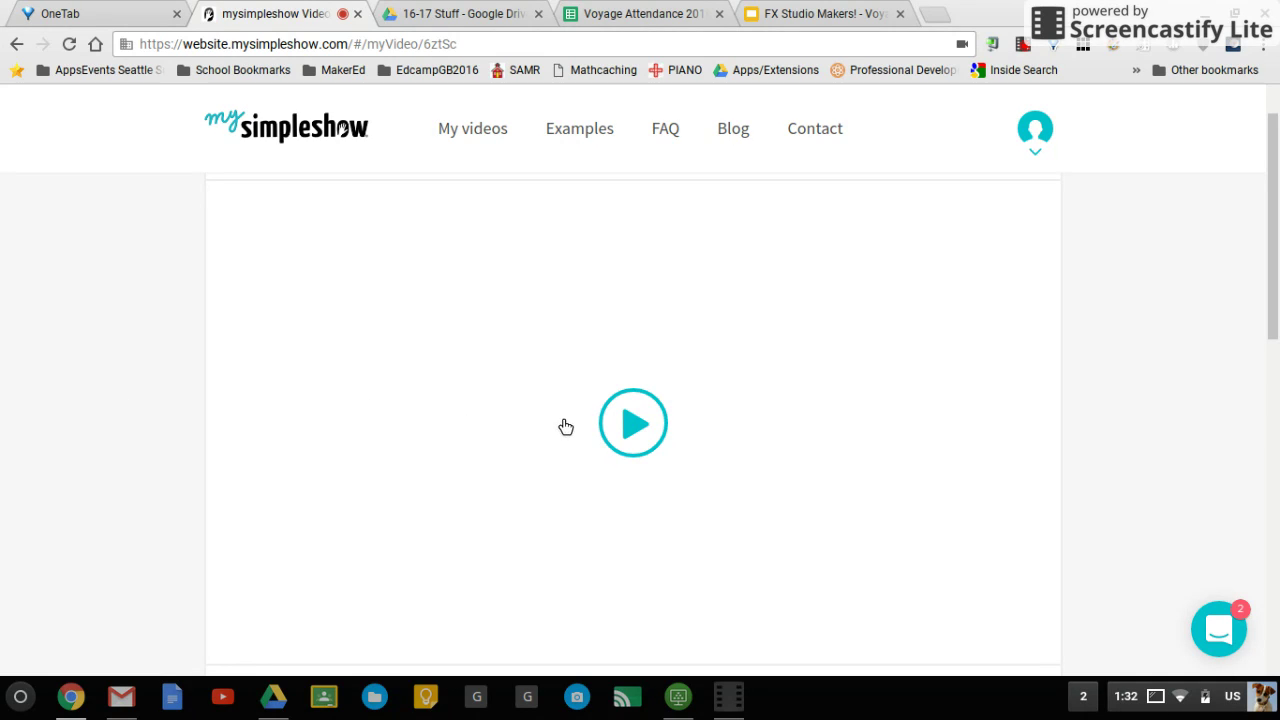
click(645, 424)
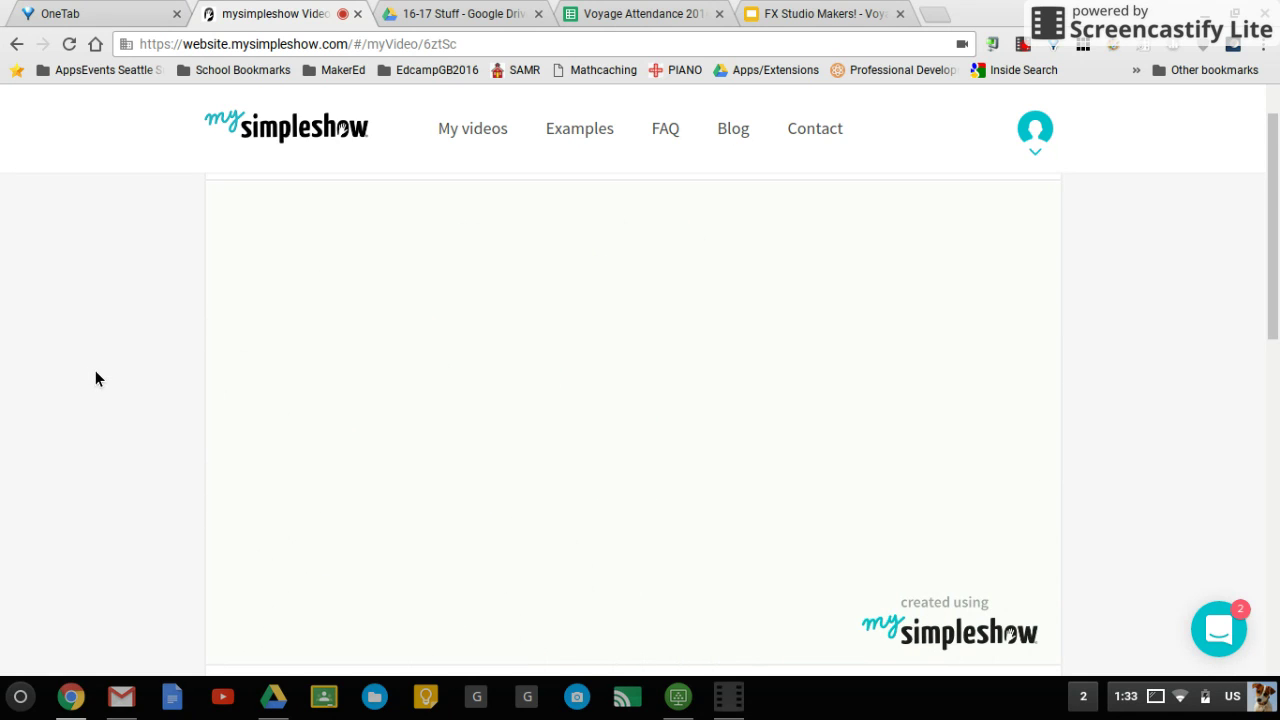
scroll(96, 378, down, 2)
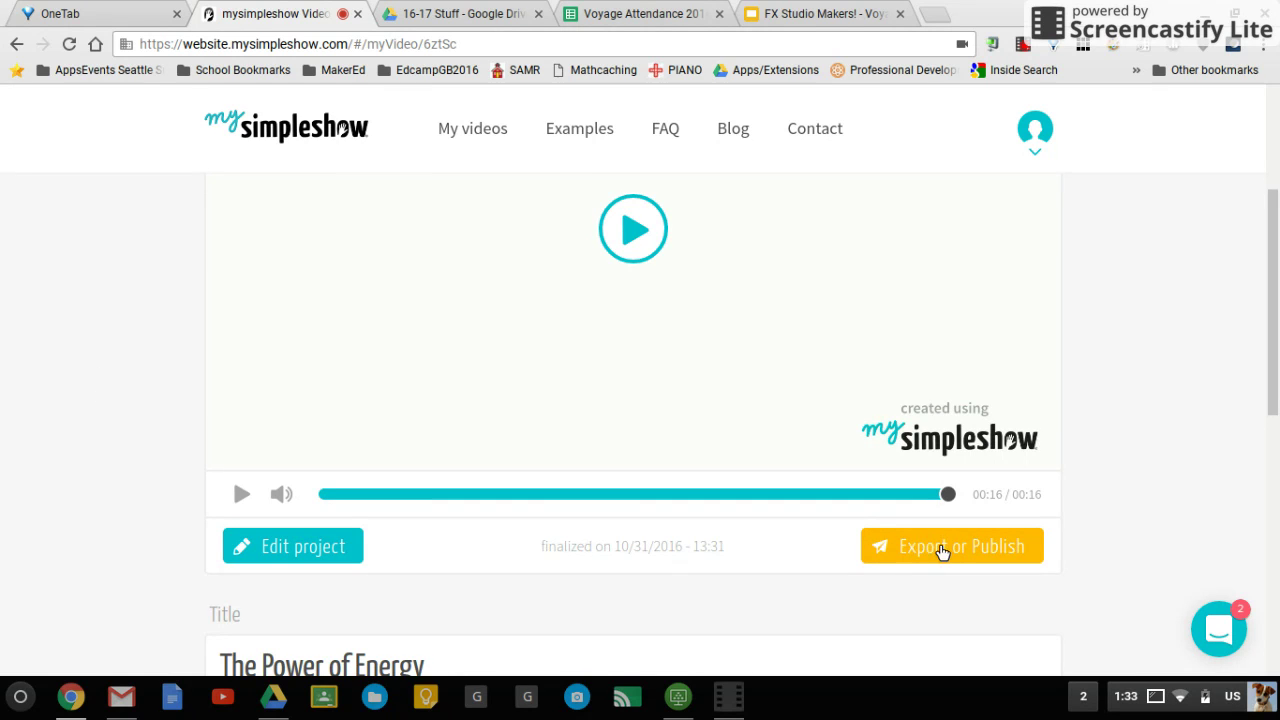
Download the finished video as an mp4 file from the Export or Publish options
click(938, 550)
scroll(107, 486, down, 3)
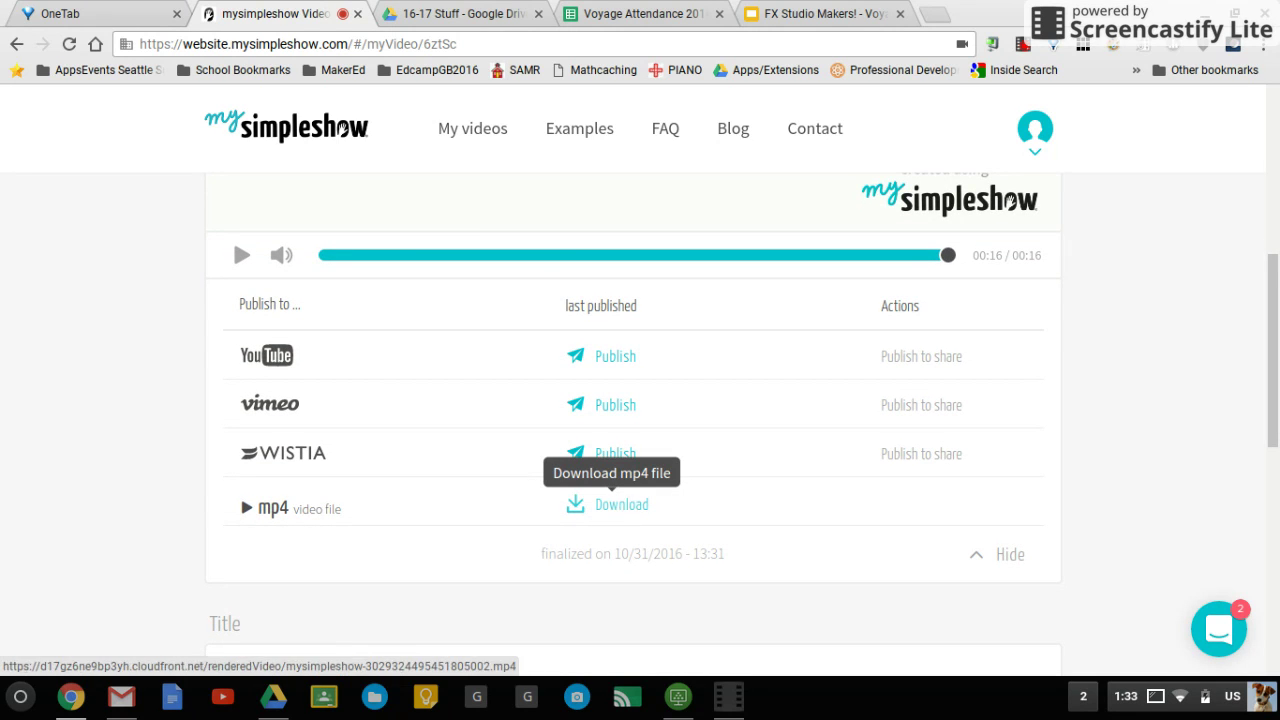
click(626, 509)
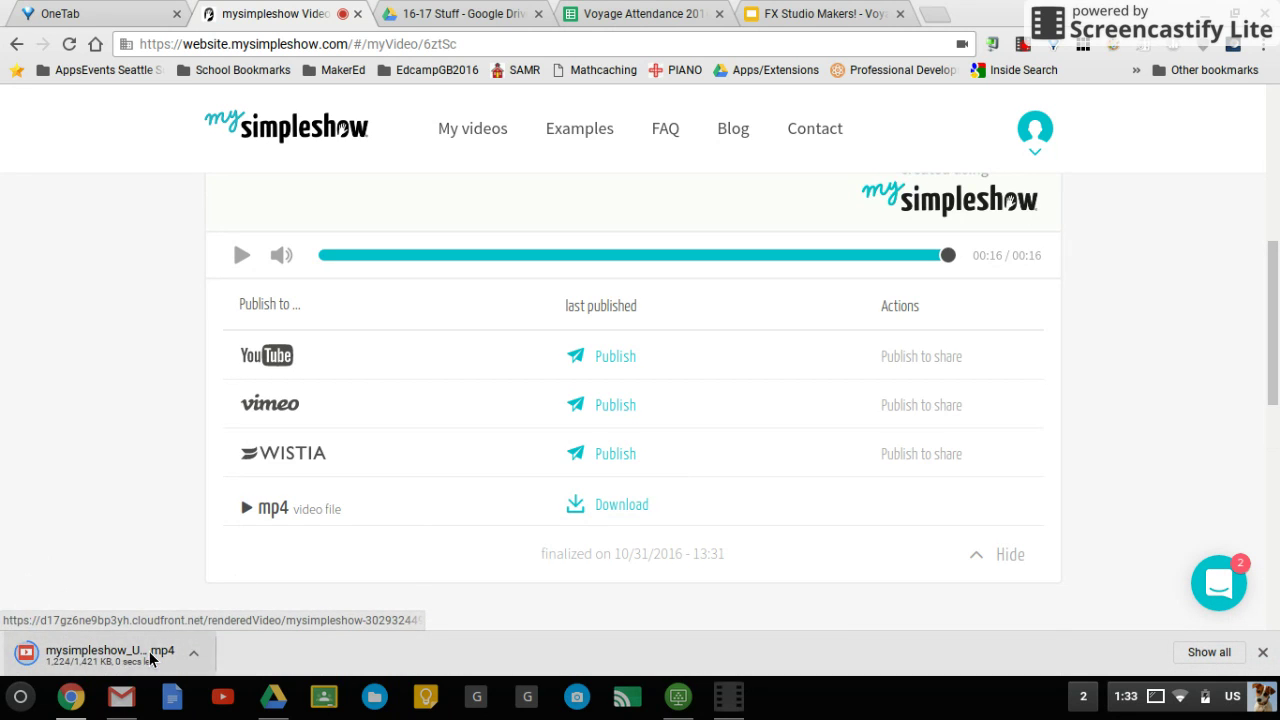